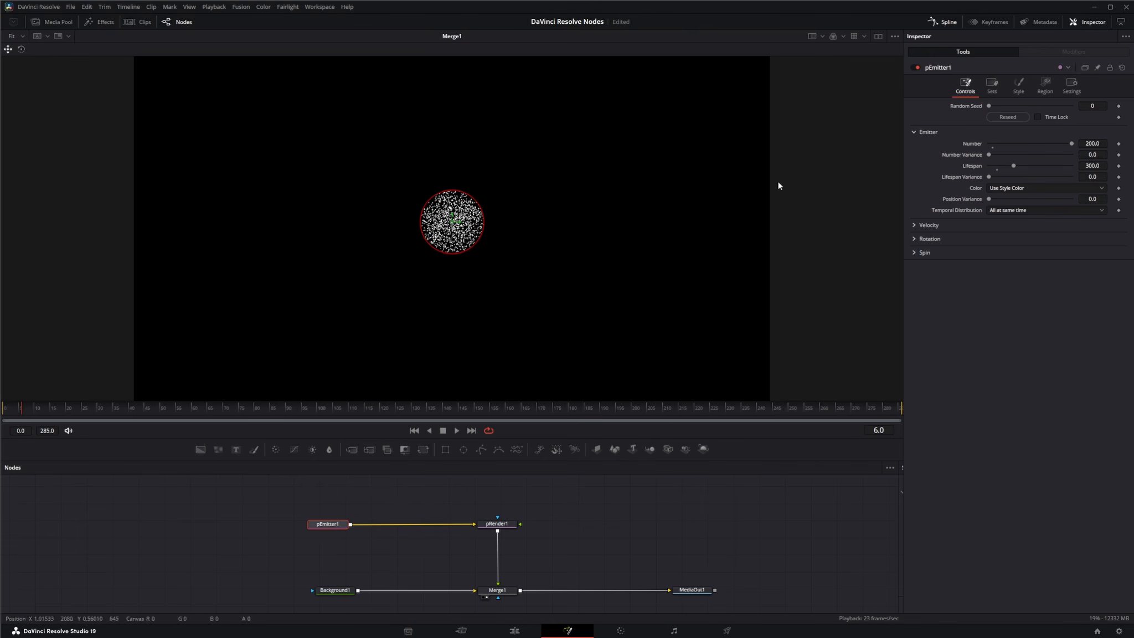
Move the particle emitter from the centre of the frame to its upper-left area
left_click(1019, 87)
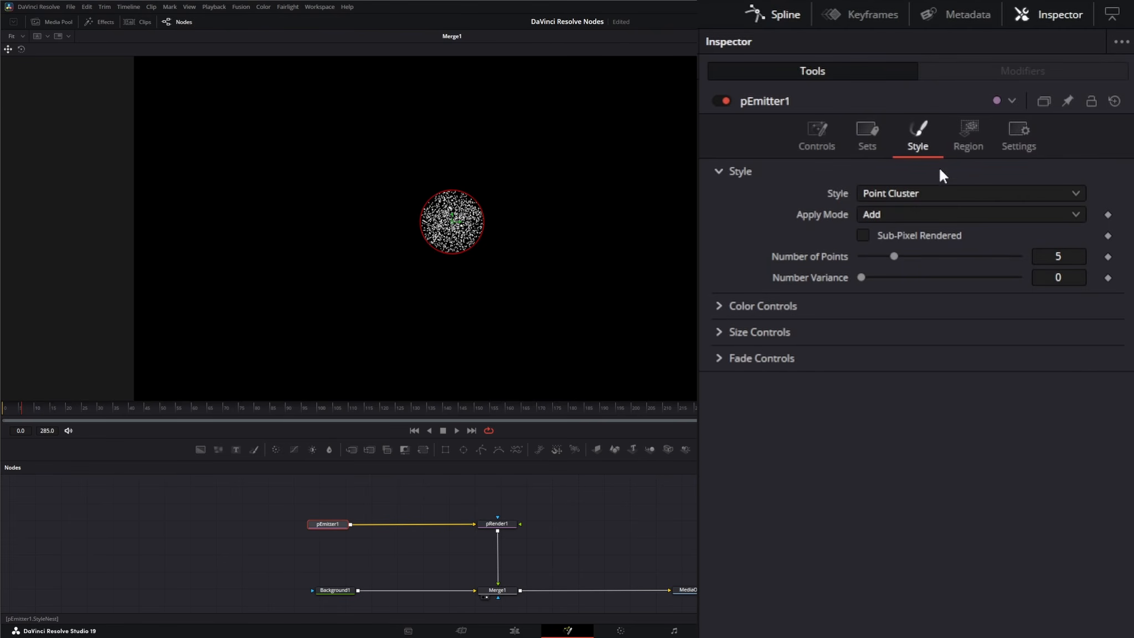
left_click(818, 132)
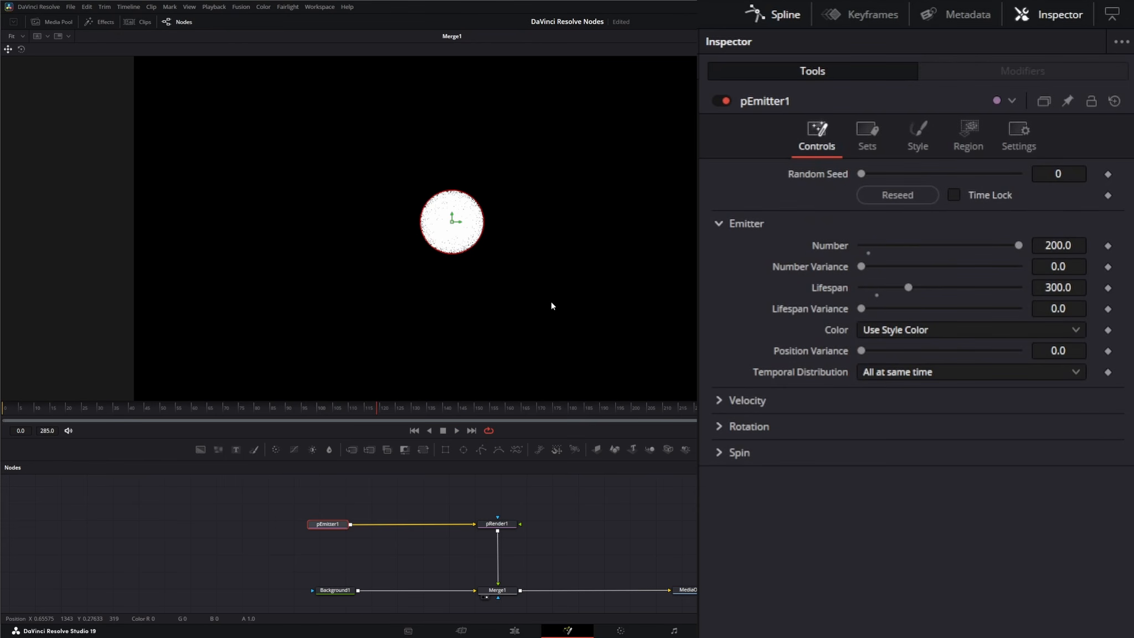
left_click_drag(373, 227, 229, 227)
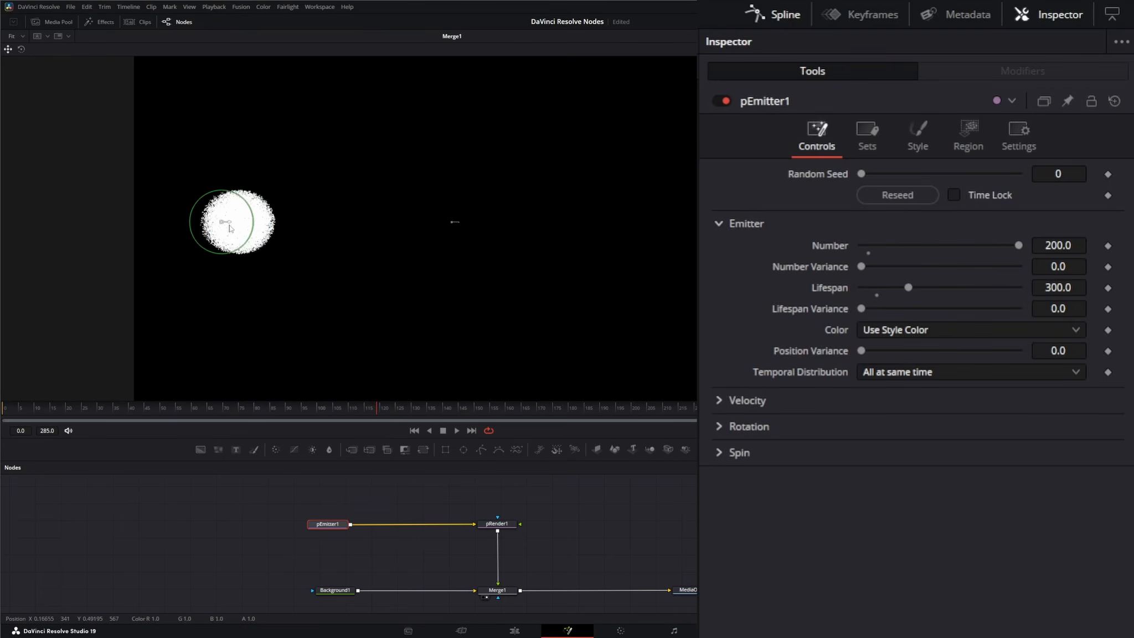
left_click_drag(514, 283, 392, 284)
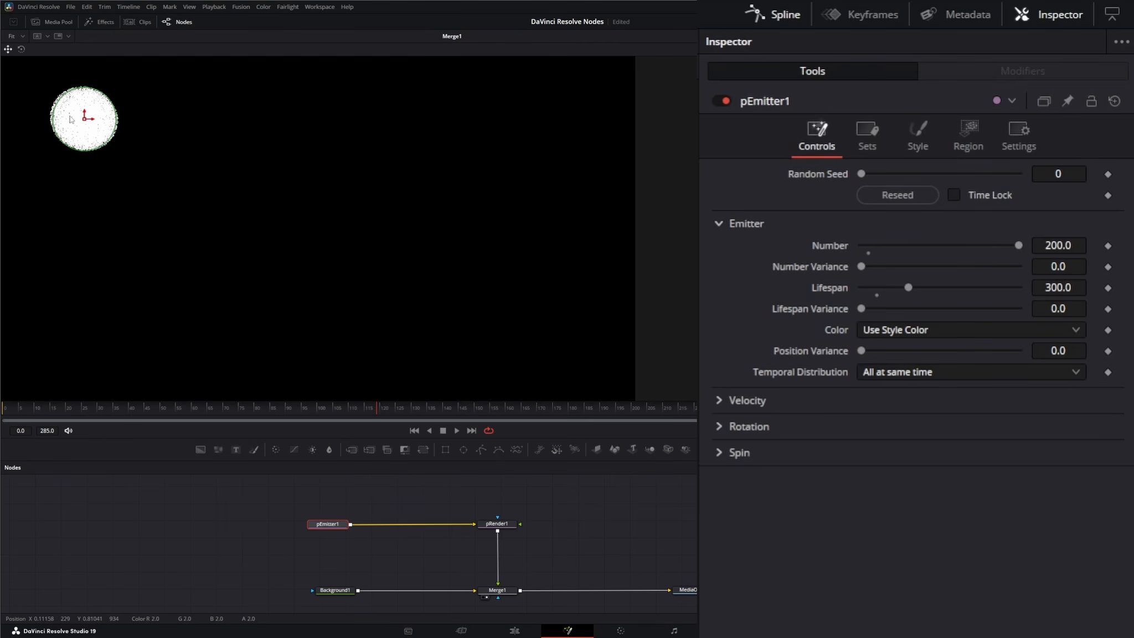
Insert a pBounce node between pEmitter1 and pRender1
left_click(370, 501)
key("shift+space")
type("pbou")
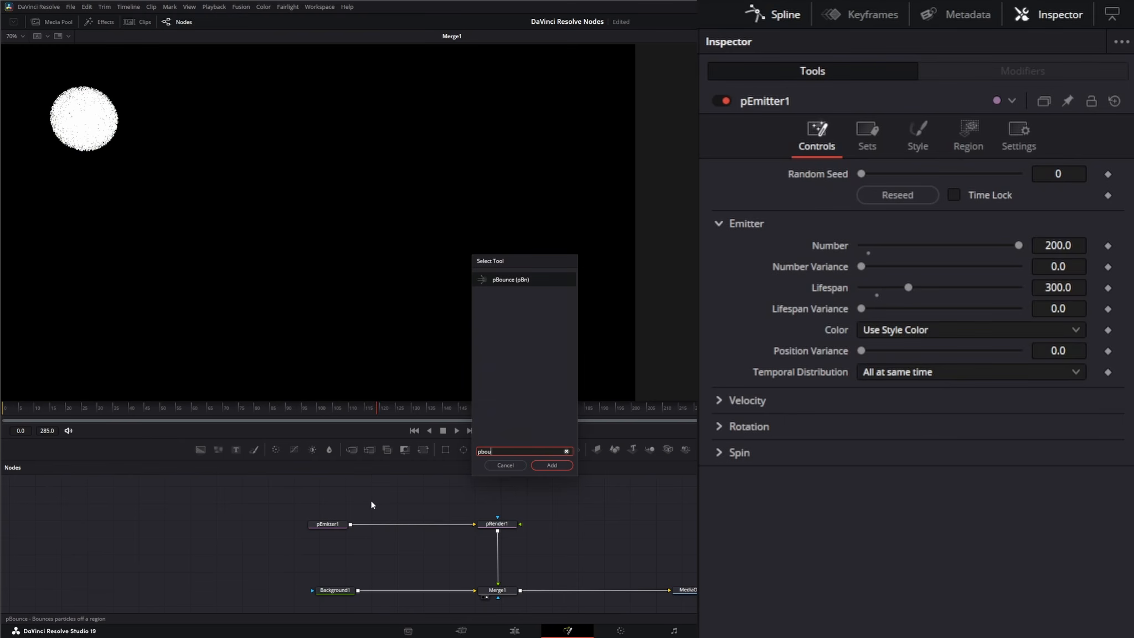
key("Return")
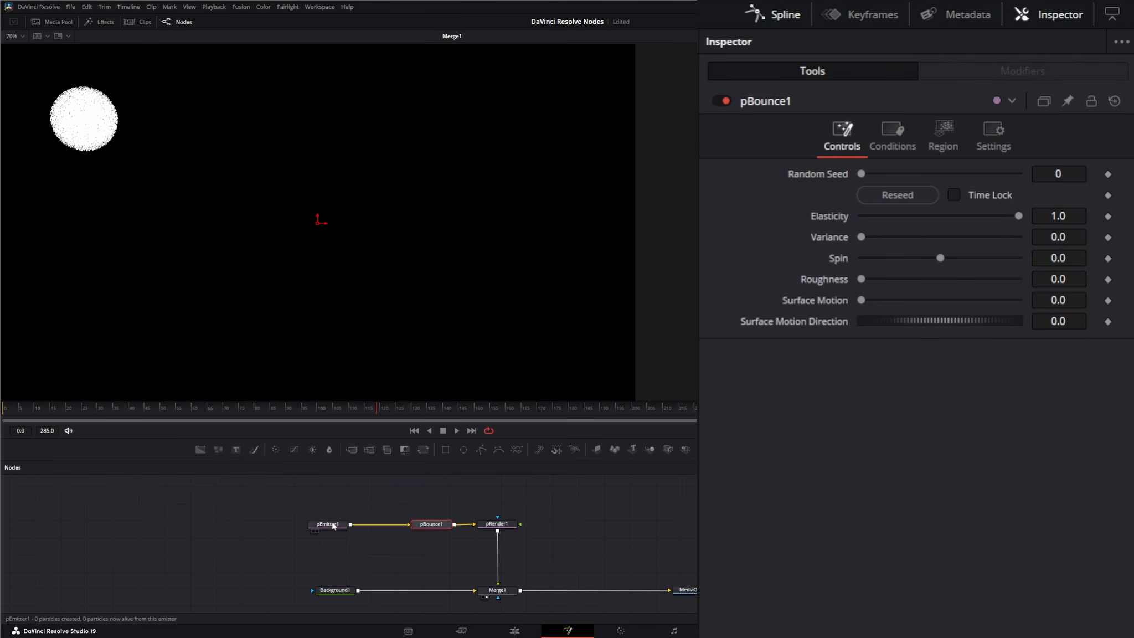
Make room beside pEmitter1 and insert a pDirectionalForce node between it and pBounce1
left_click(306, 525)
left_click(372, 506)
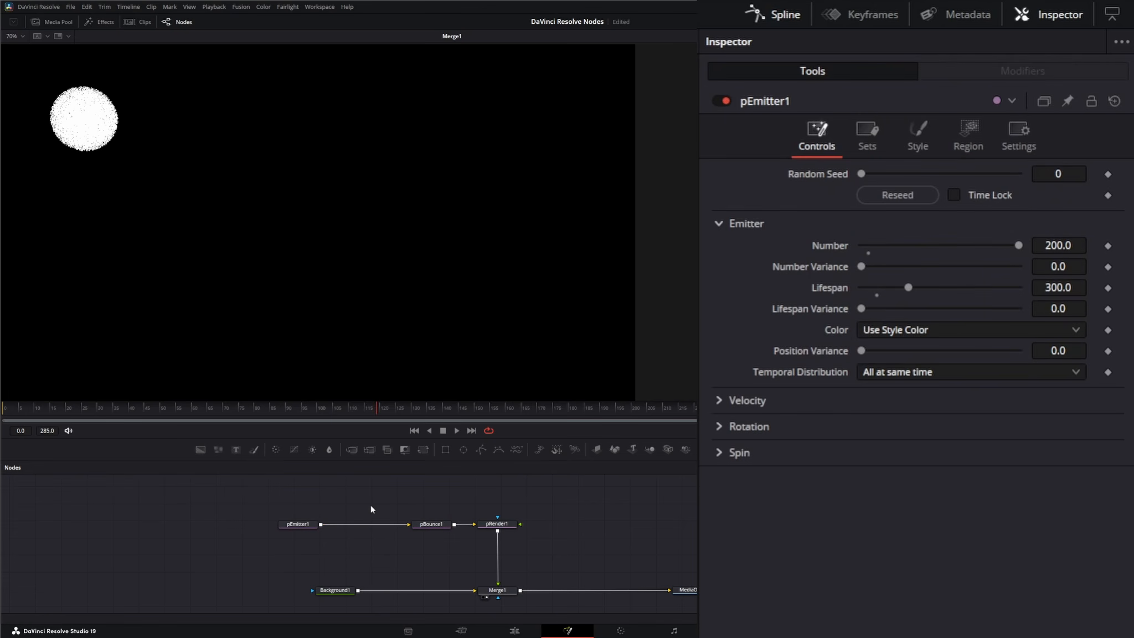
key("shift+space")
type("pbou")
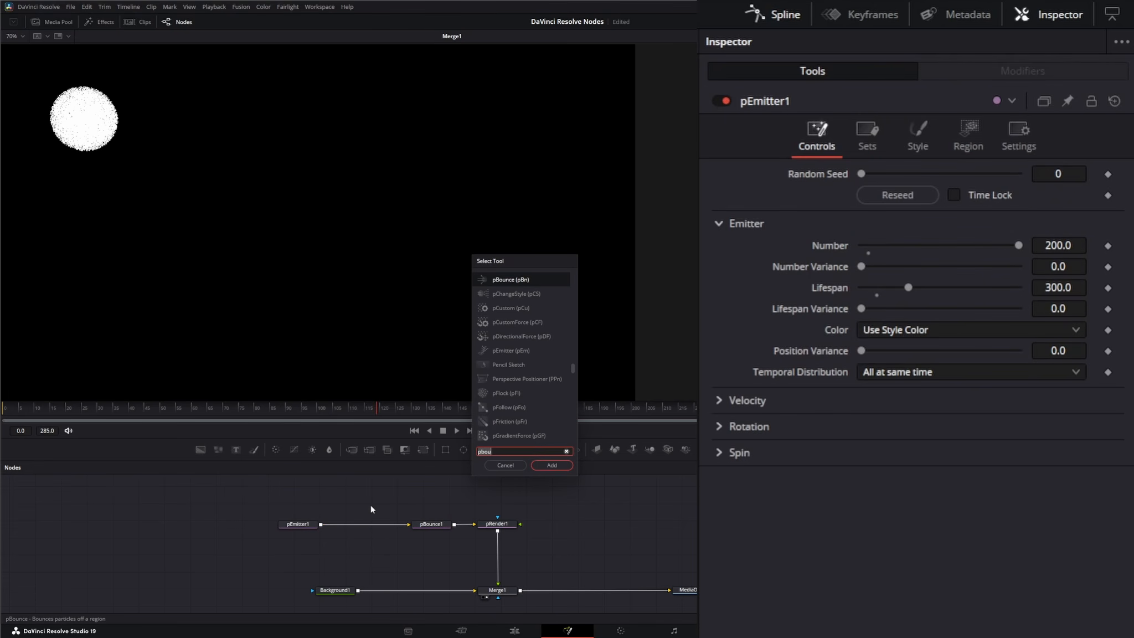
key("BackSpace")
key("BackSpace")
key("BackSpace")
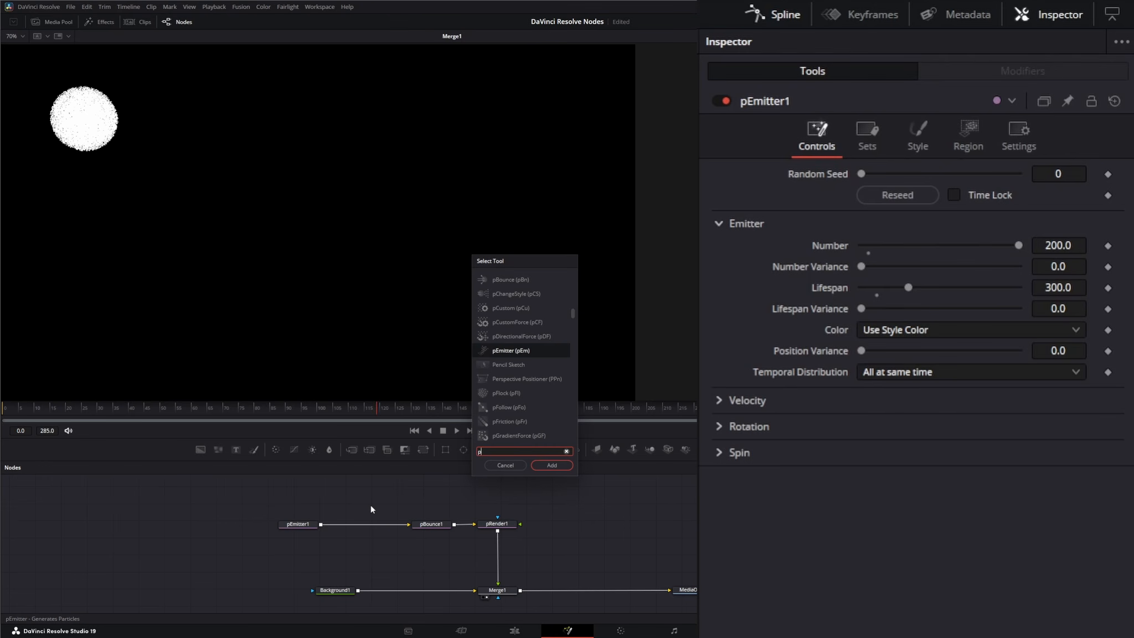
type("di")
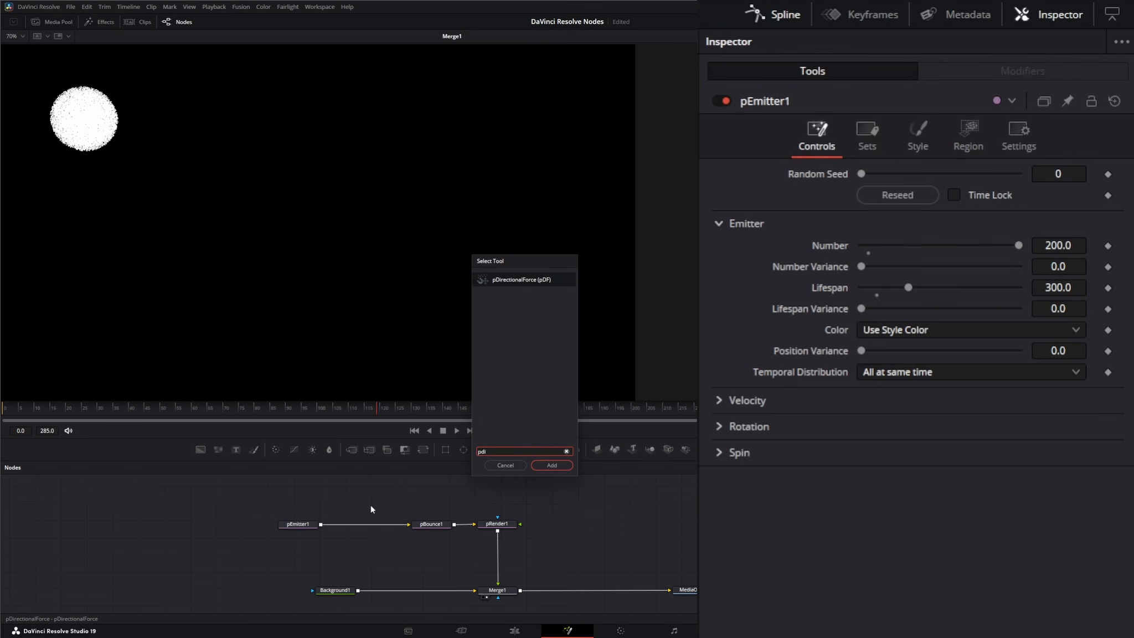
key("Return")
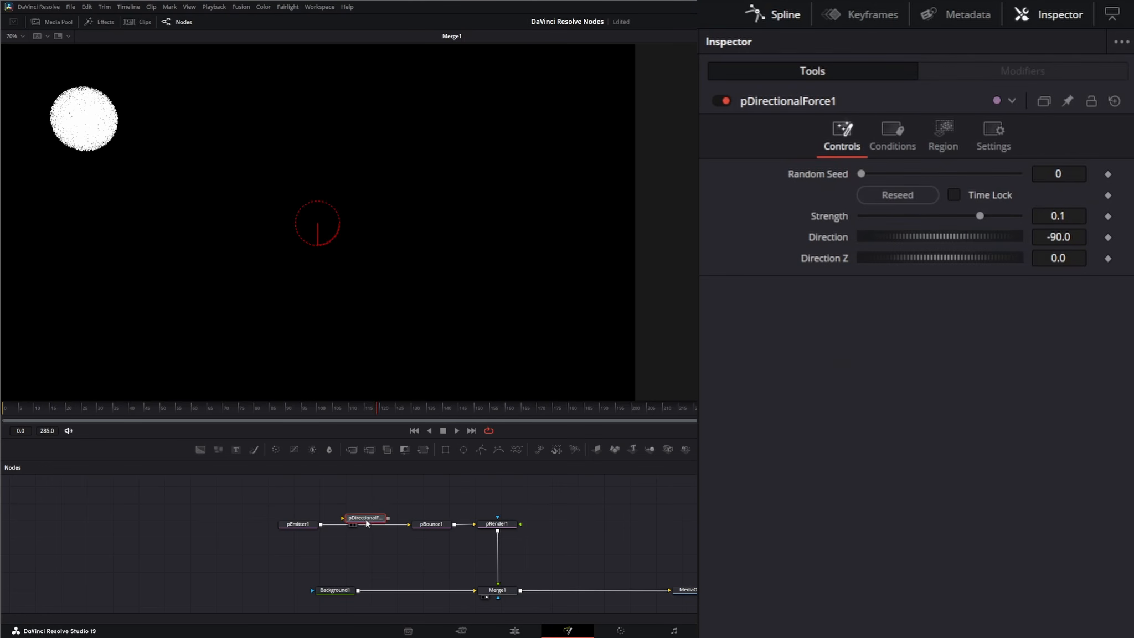
left_click_drag(366, 528, 367, 528)
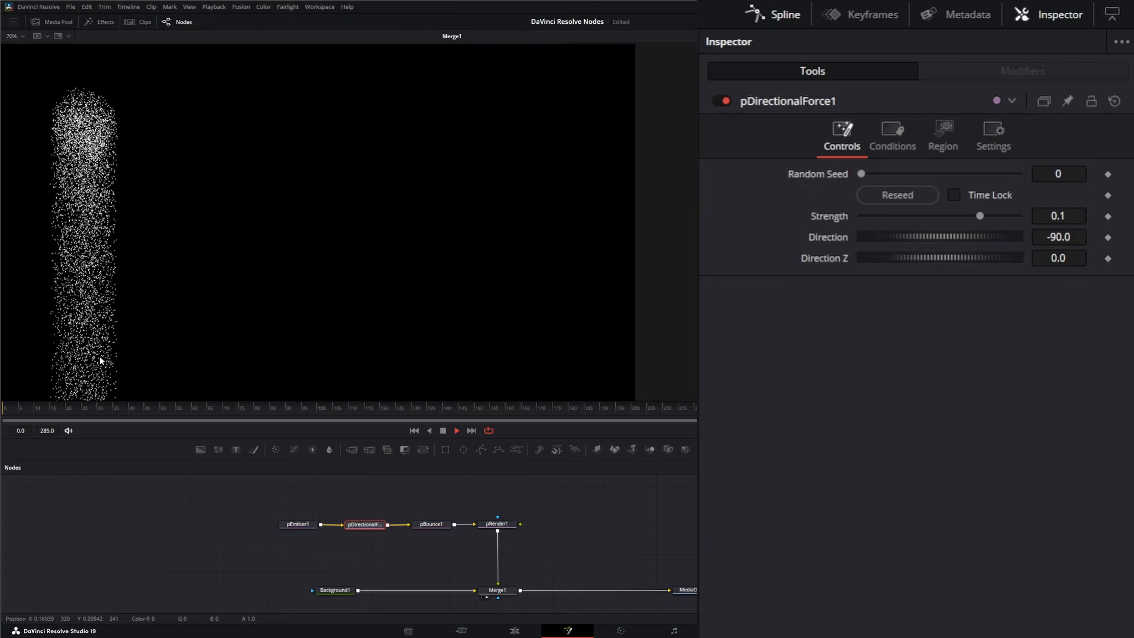
Place pBounce1's line region beneath the emitter so that it slopes down to the right
left_click(432, 525)
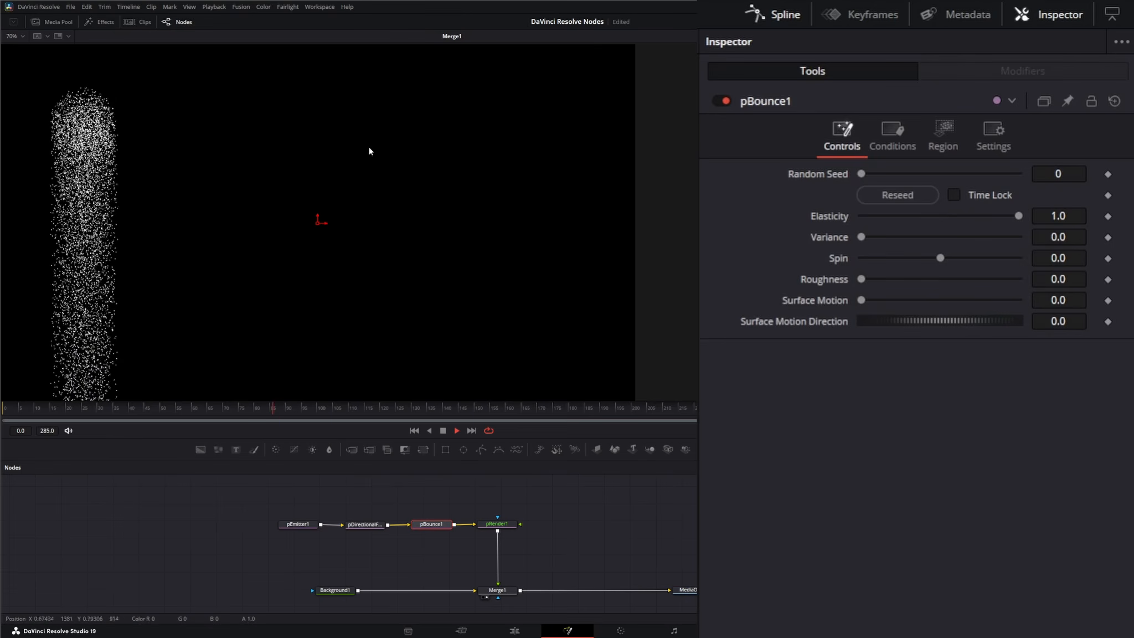
left_click(945, 129)
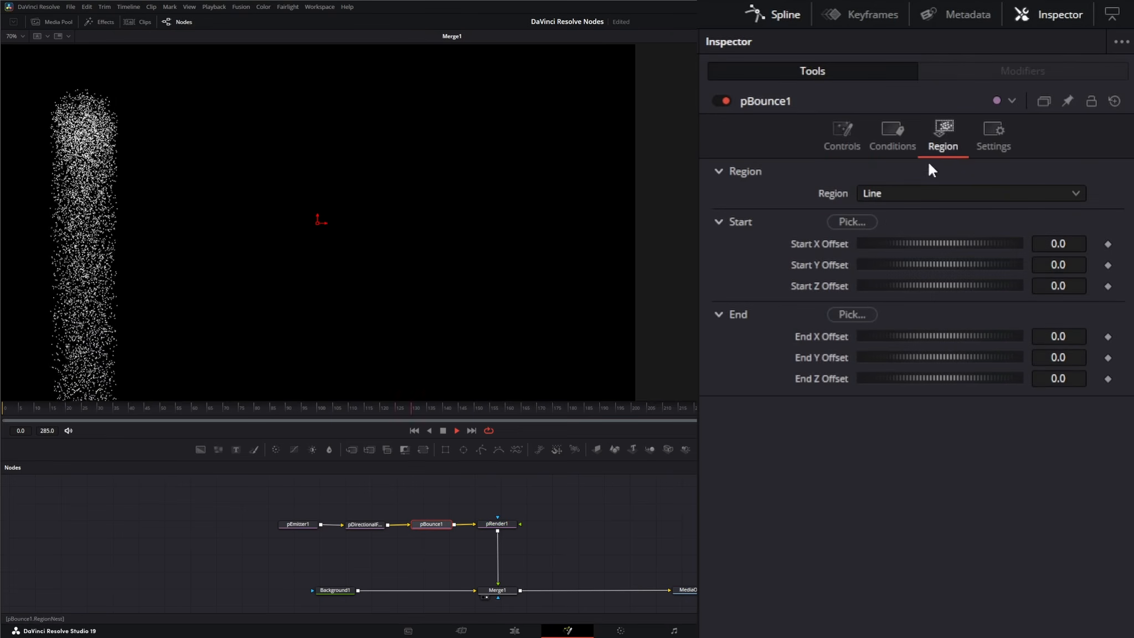
left_click(839, 134)
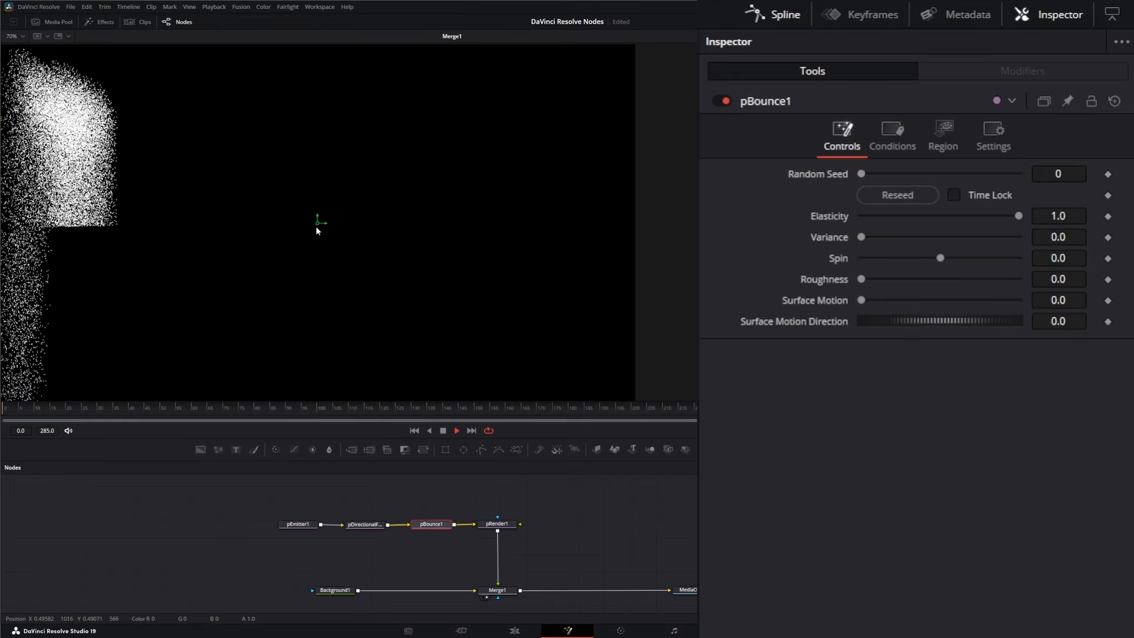
left_click_drag(318, 224, 118, 262)
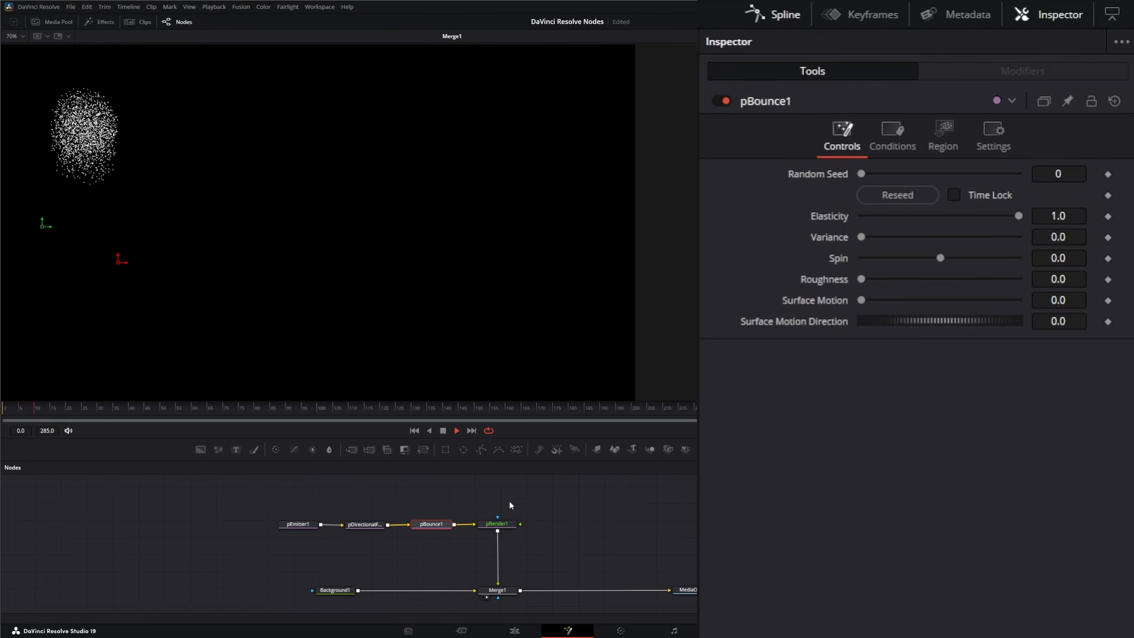
Try a Sub-frame Accuracy of 5 on pRender1 and return it to 1
left_click(500, 525)
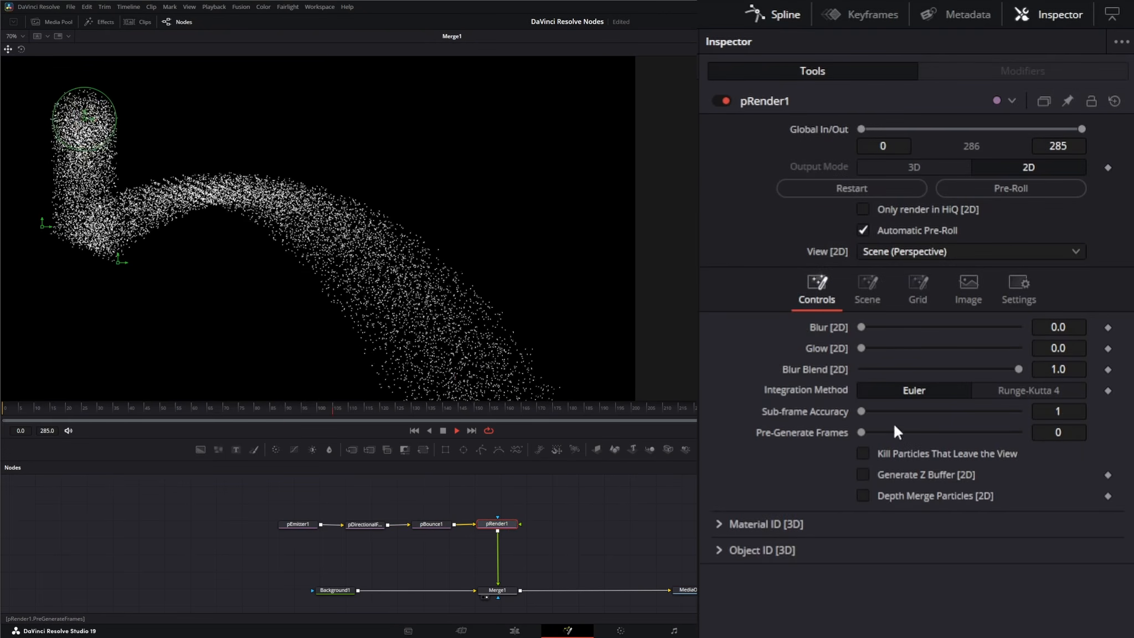
left_click_drag(864, 408, 942, 409)
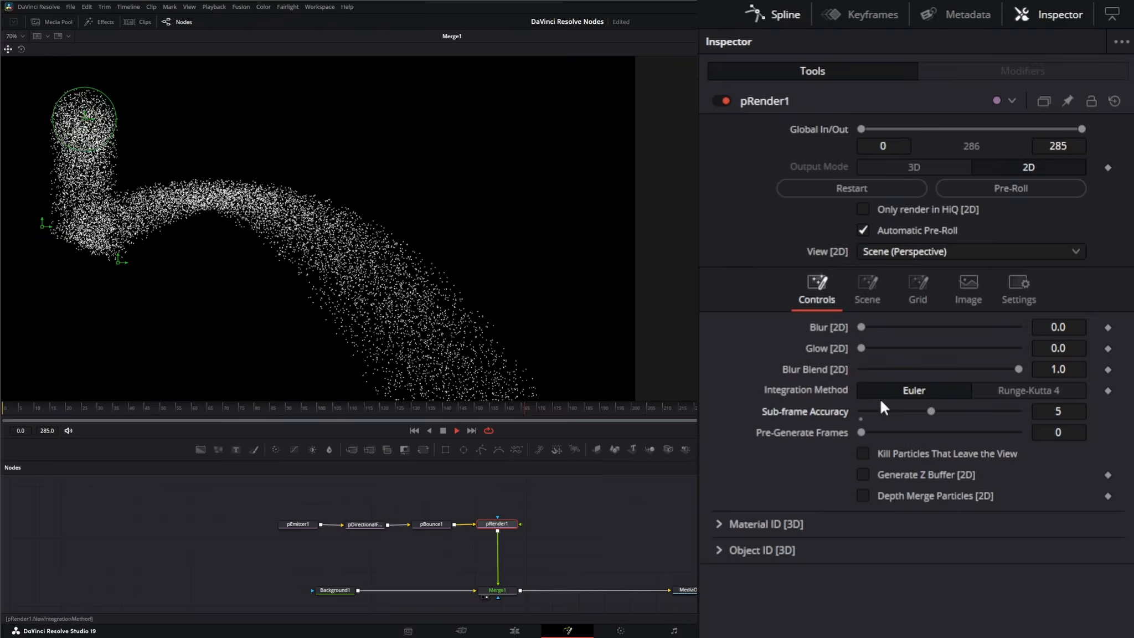
left_click_drag(930, 411, 828, 411)
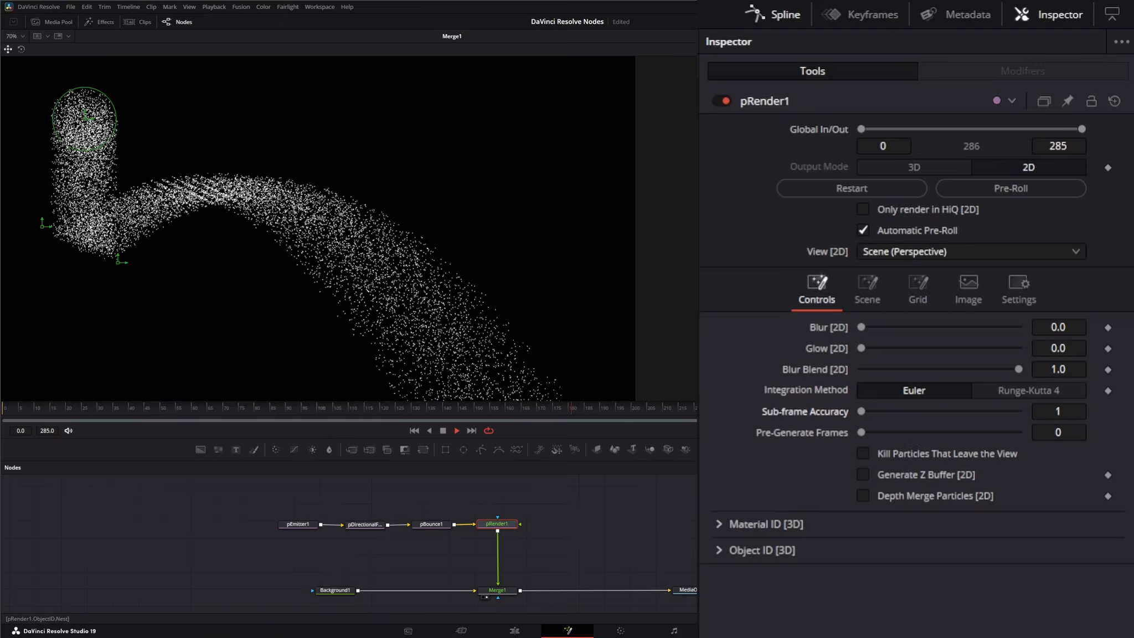
Reseed the randomness of pBounce1 and set its Elasticity to about 0.759
left_click(435, 529)
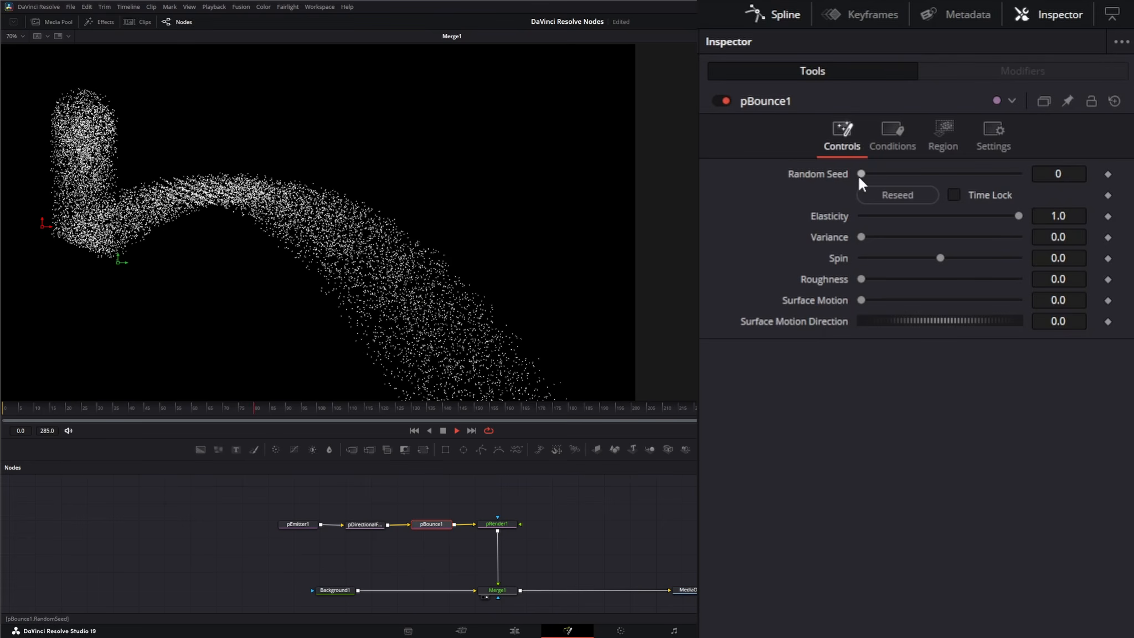
left_click(898, 193)
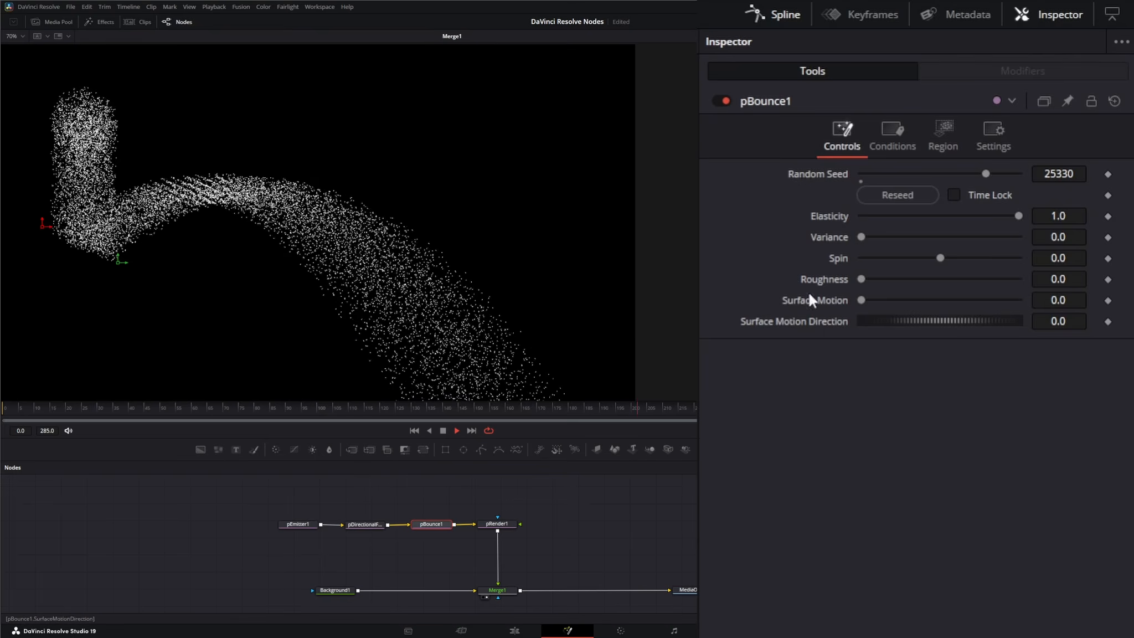
left_click_drag(1020, 216, 968, 220)
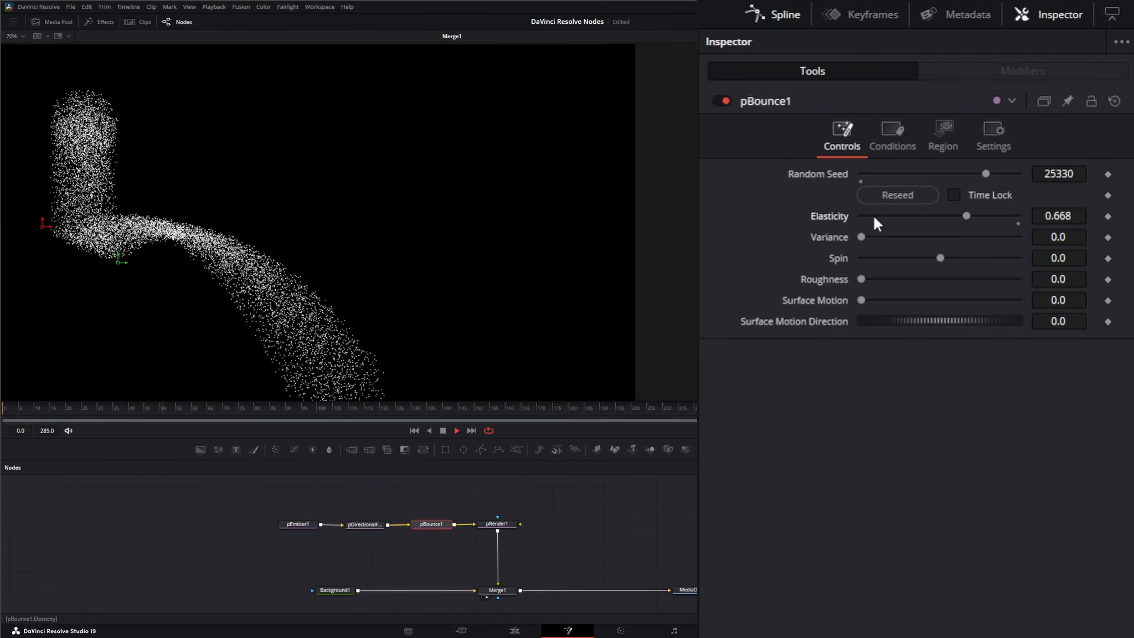
left_click_drag(965, 216, 981, 216)
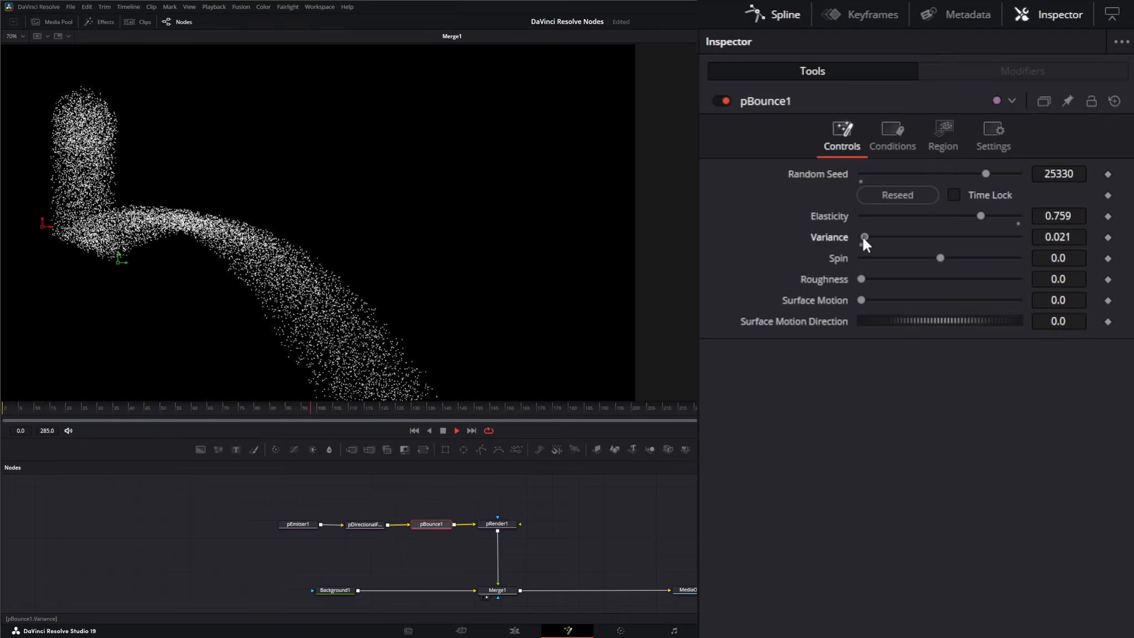
Try stronger Variance and Roughness on pBounce1, settling on a Variance of about 0.176 and a Roughness of about 3.21
left_click_drag(865, 238, 945, 237)
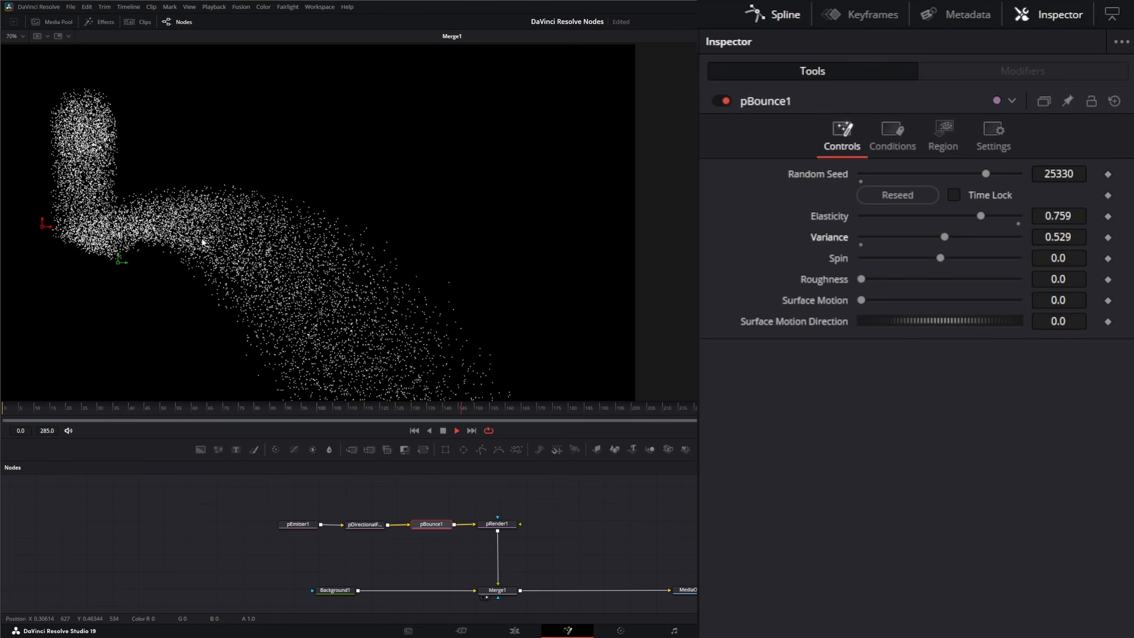
left_click_drag(862, 279, 937, 279)
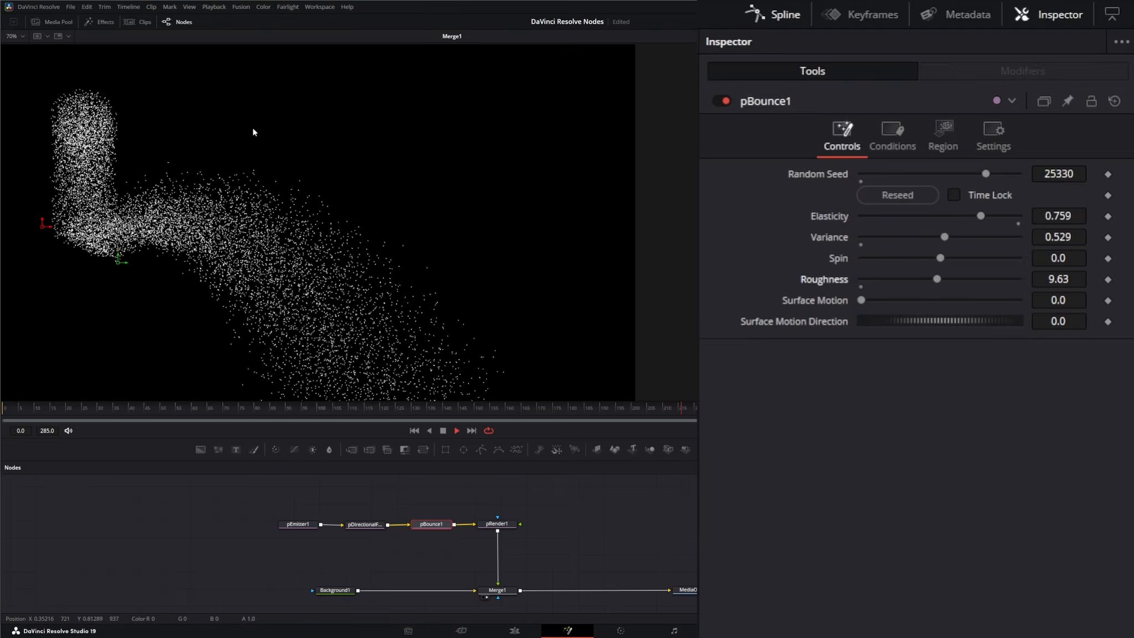
mouse_move(938, 279)
left_mouse_down()
mouse_move(976, 279)
mouse_move(954, 279)
left_mouse_up()
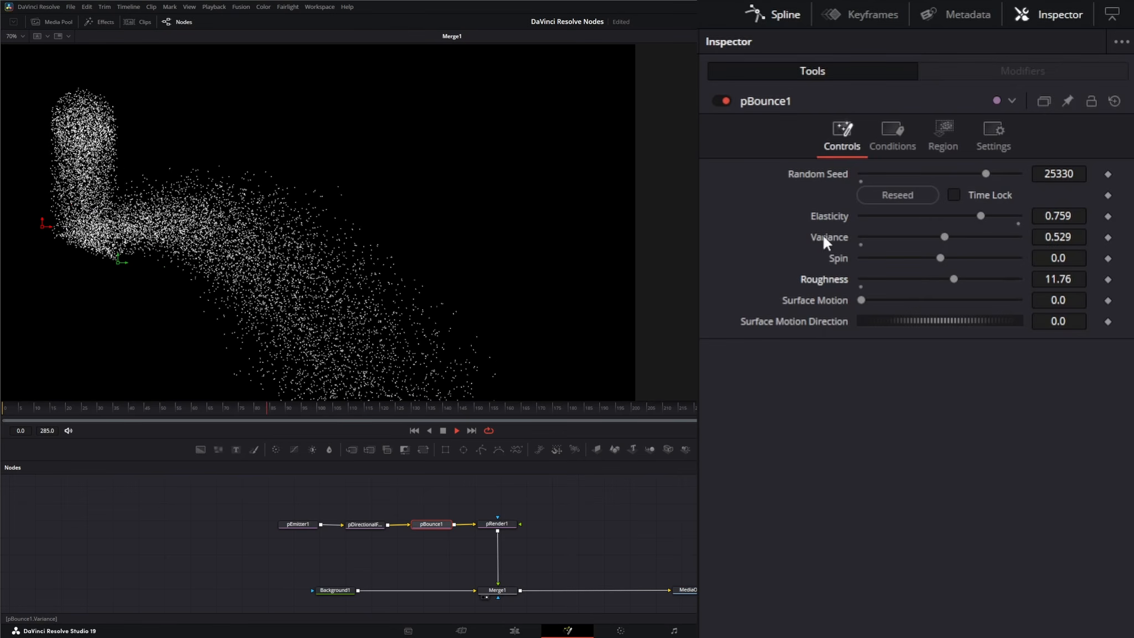
left_click_drag(954, 279, 886, 279)
left_click_drag(945, 237, 892, 237)
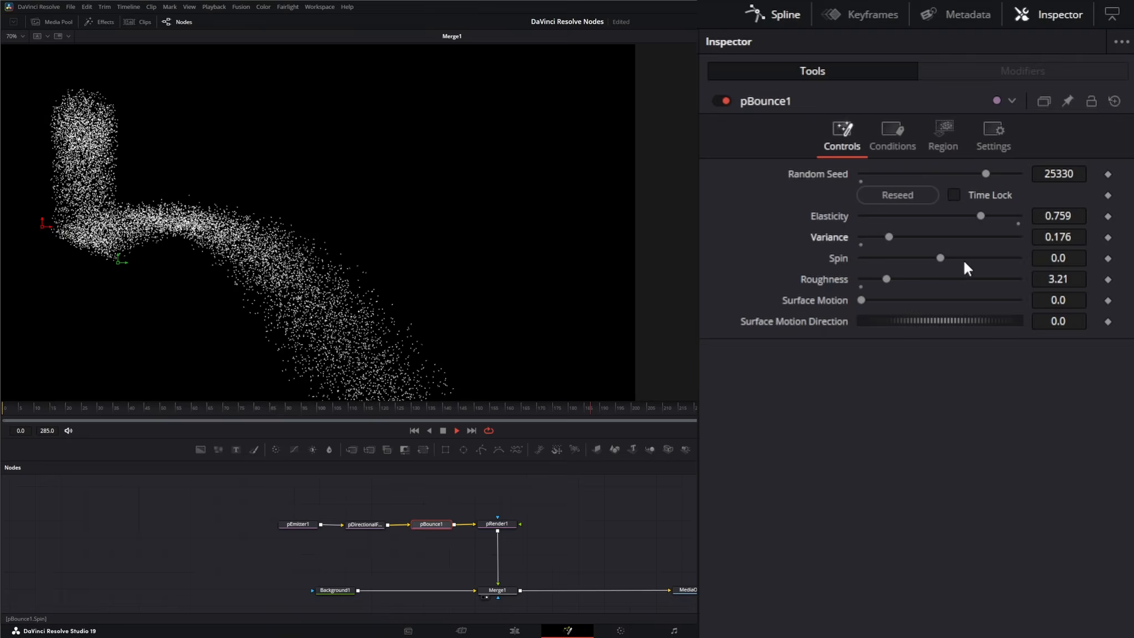
Change pEmitter1's particle style to NGon and set its emission Number to 1
left_click(414, 431)
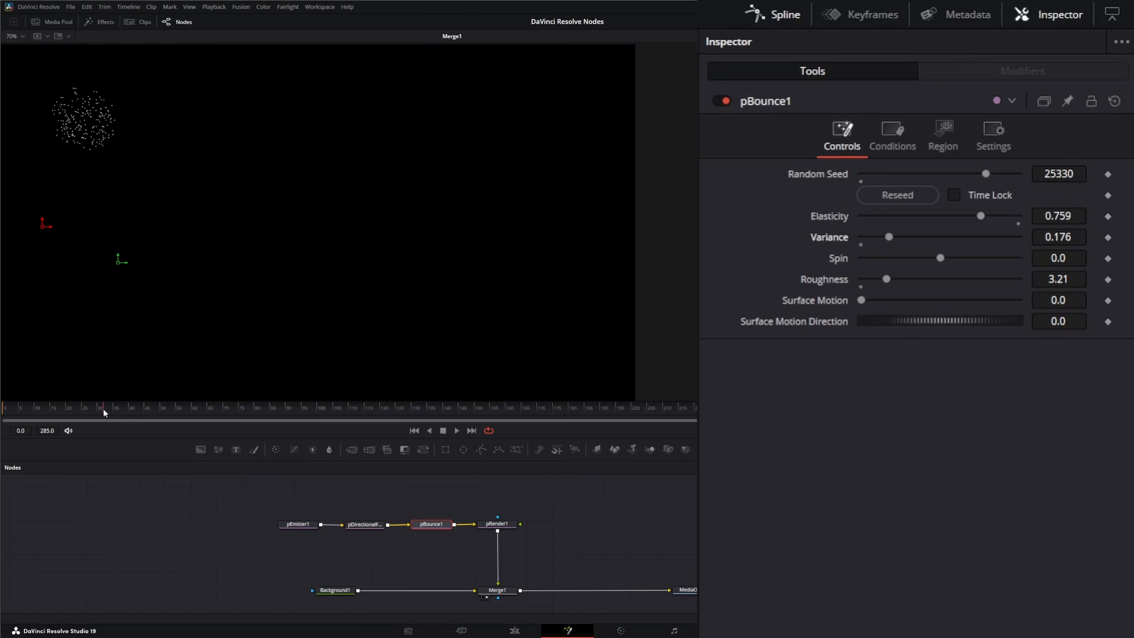
left_click_drag(103, 409, 134, 409)
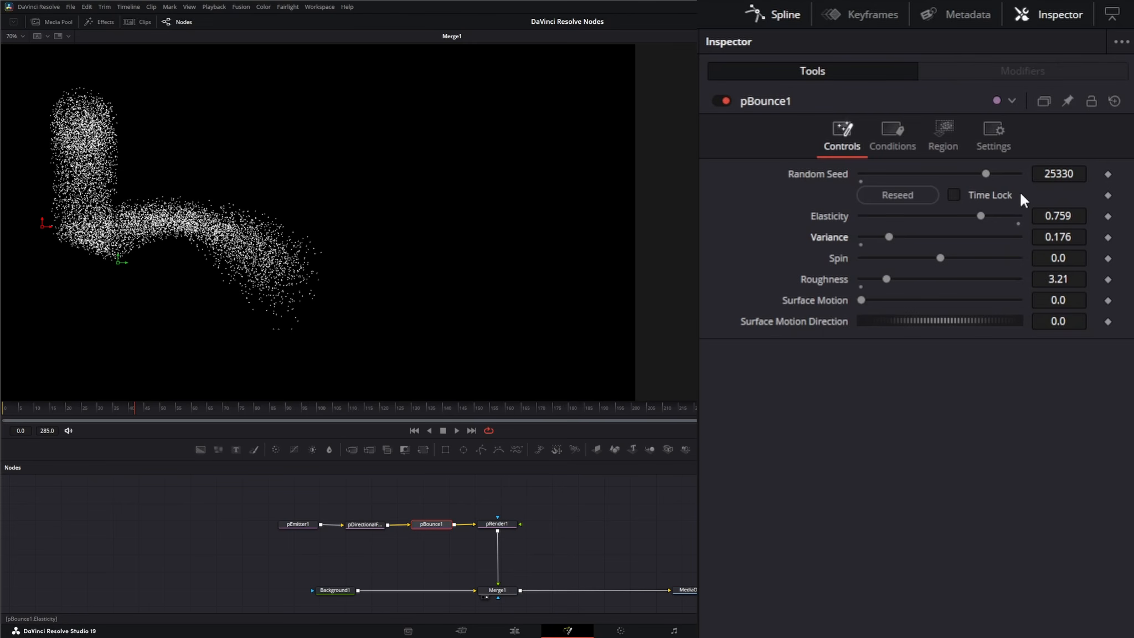
left_click(301, 528)
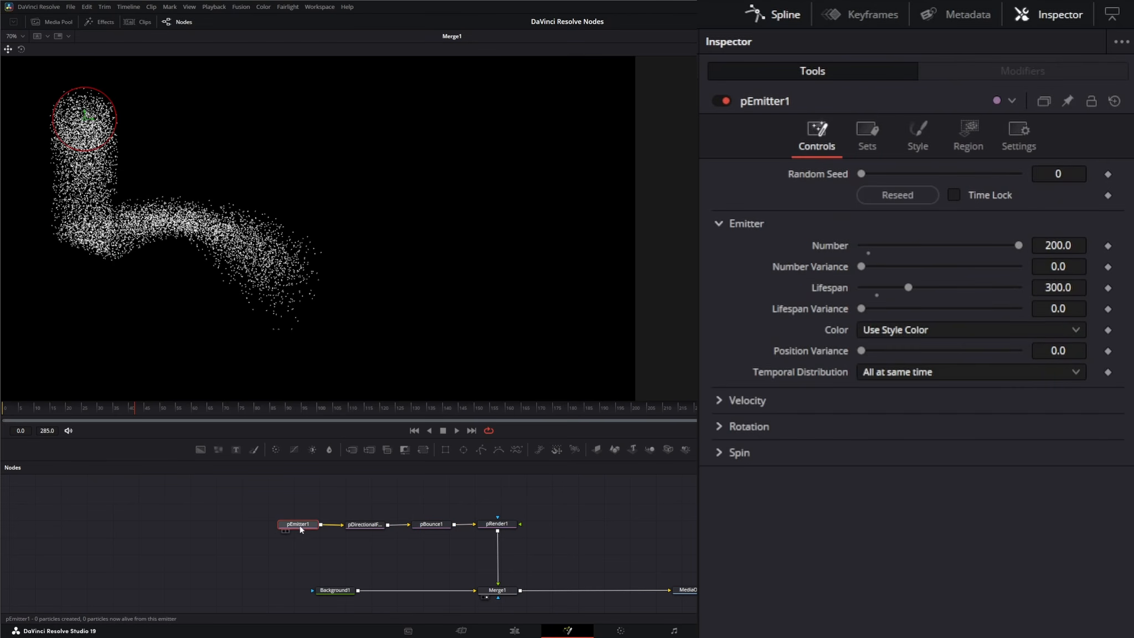
left_click(921, 135)
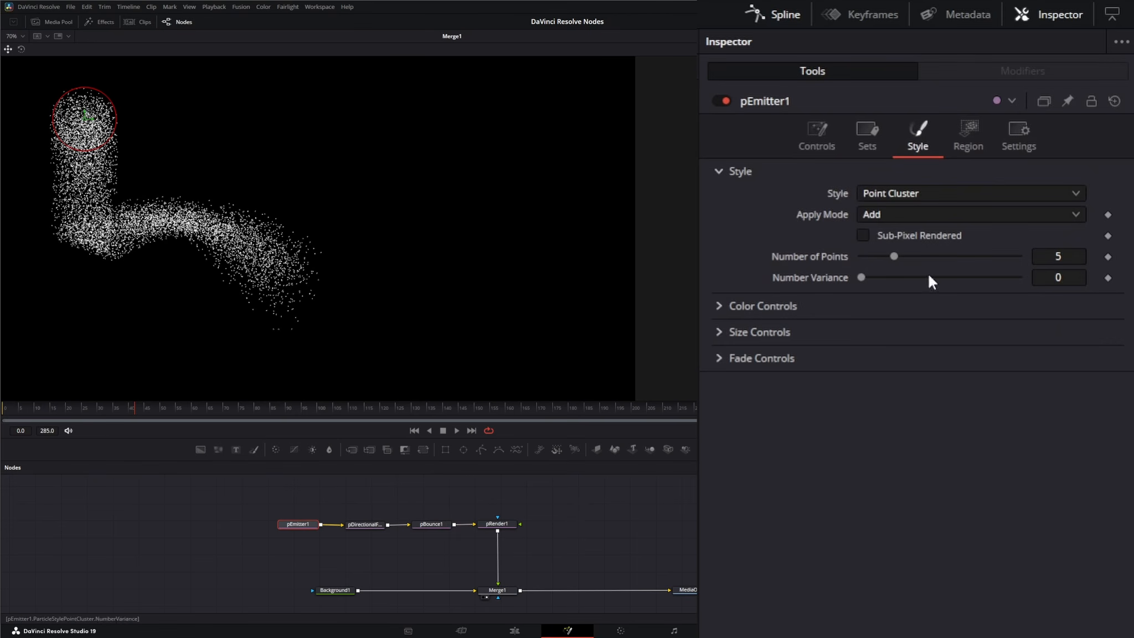
left_click(887, 193)
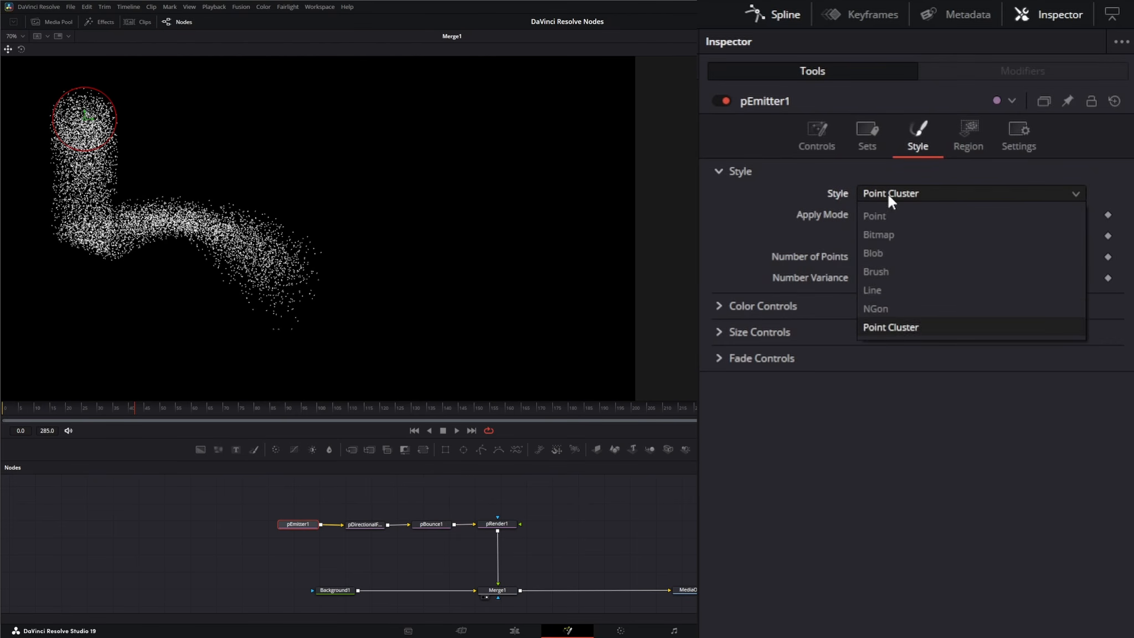
left_click(881, 309)
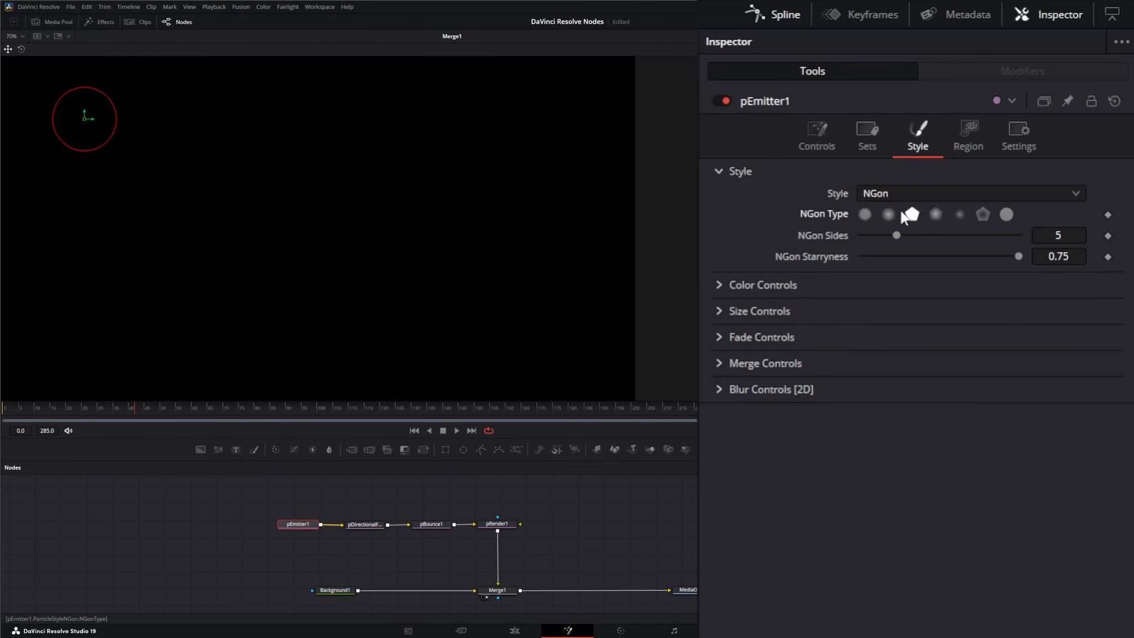
left_click(809, 124)
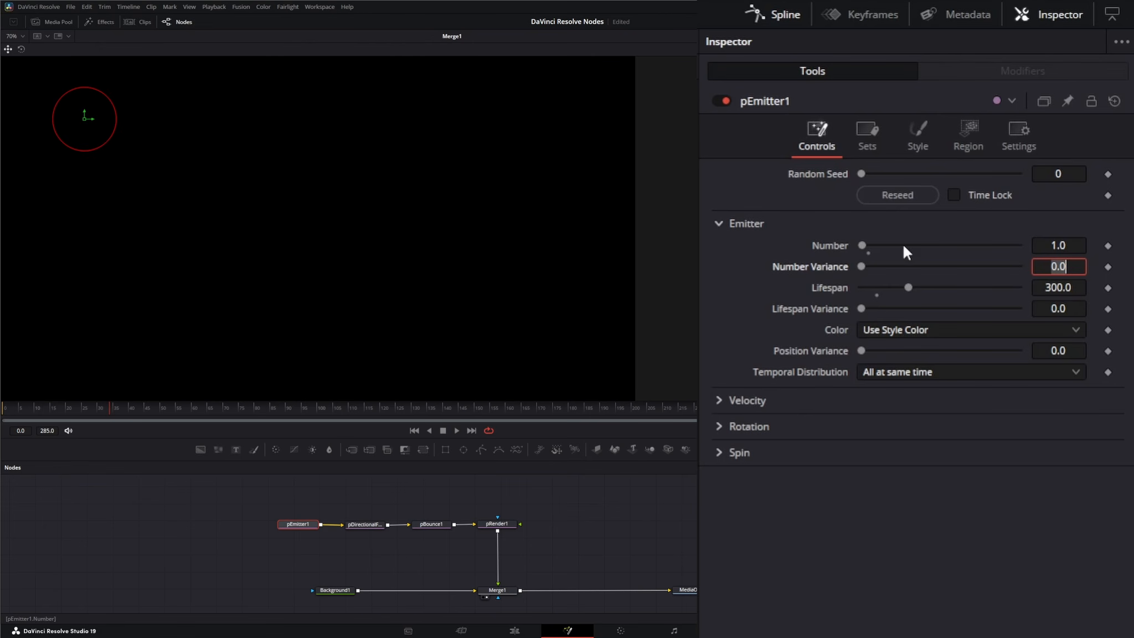
left_click(920, 137)
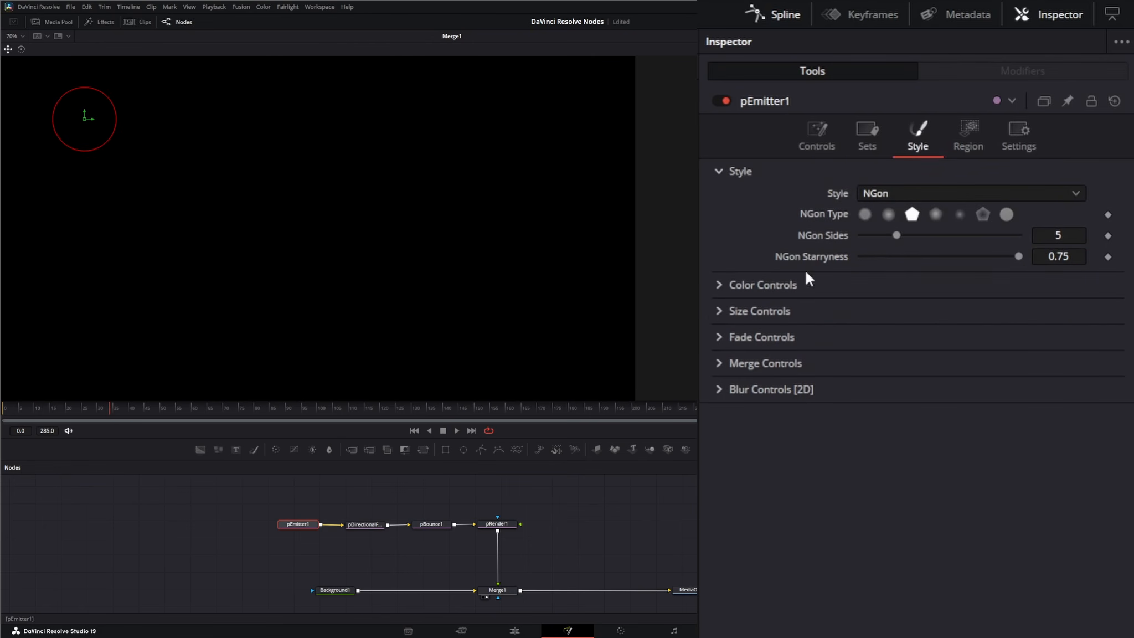
Set pEmitter1's particle Size to 3 and preview the enlarged stars in motion
left_click(720, 312)
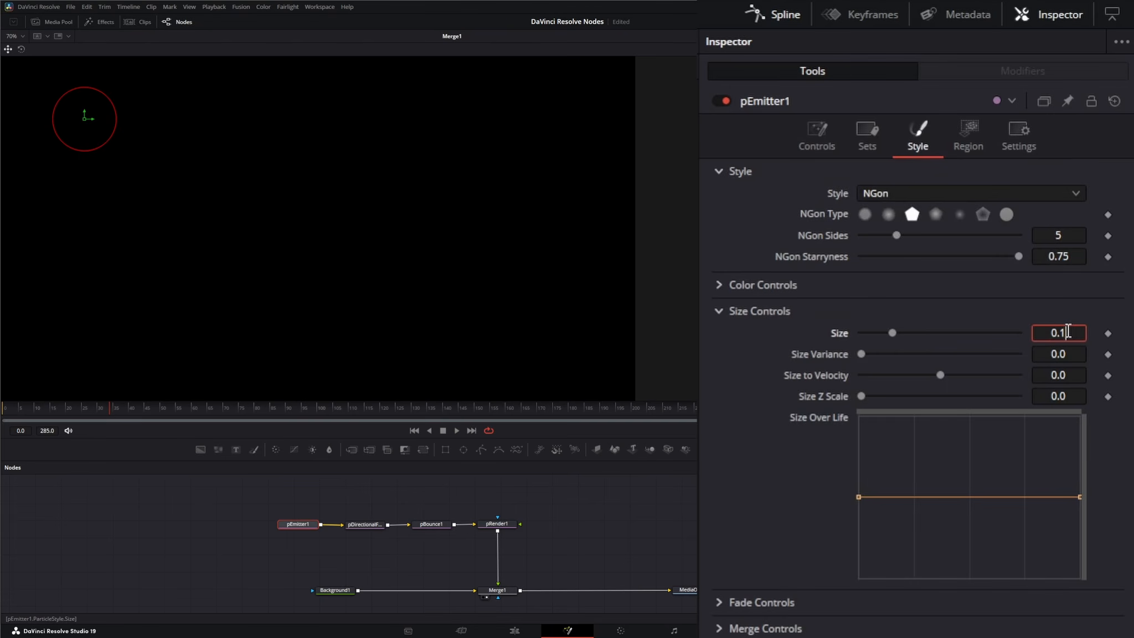
type("3")
key("Tab")
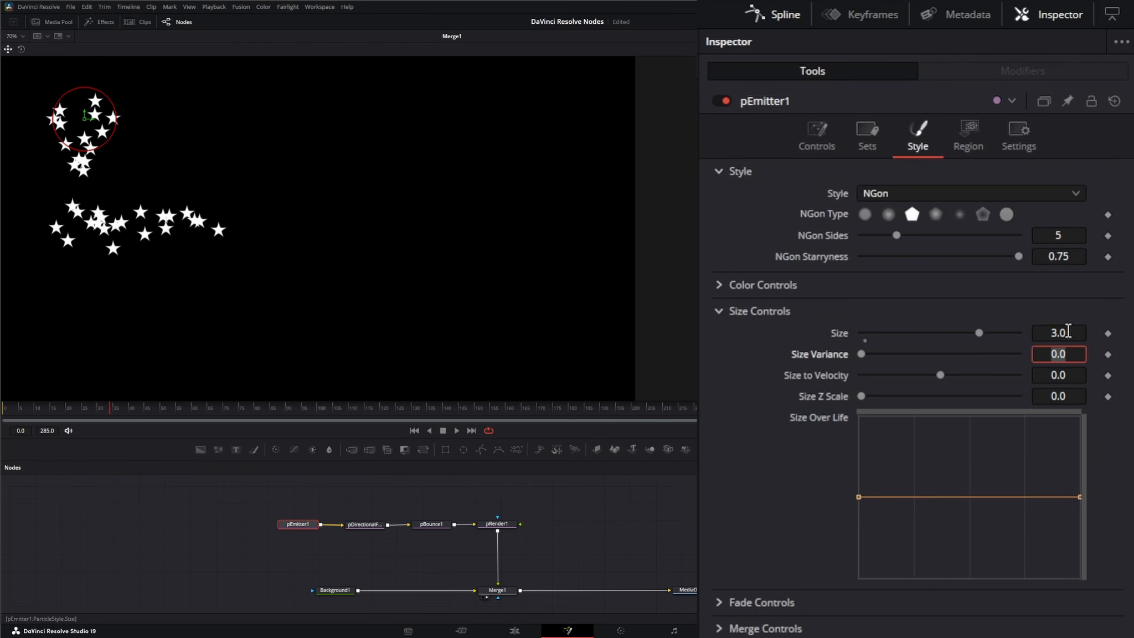
left_click(458, 431)
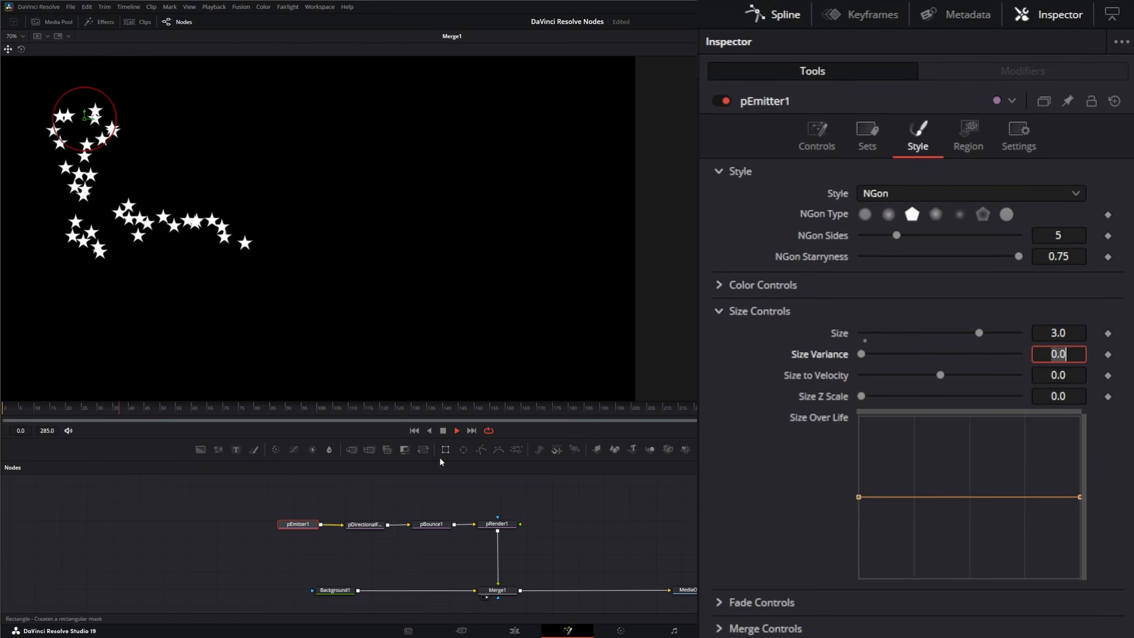
left_click(455, 430)
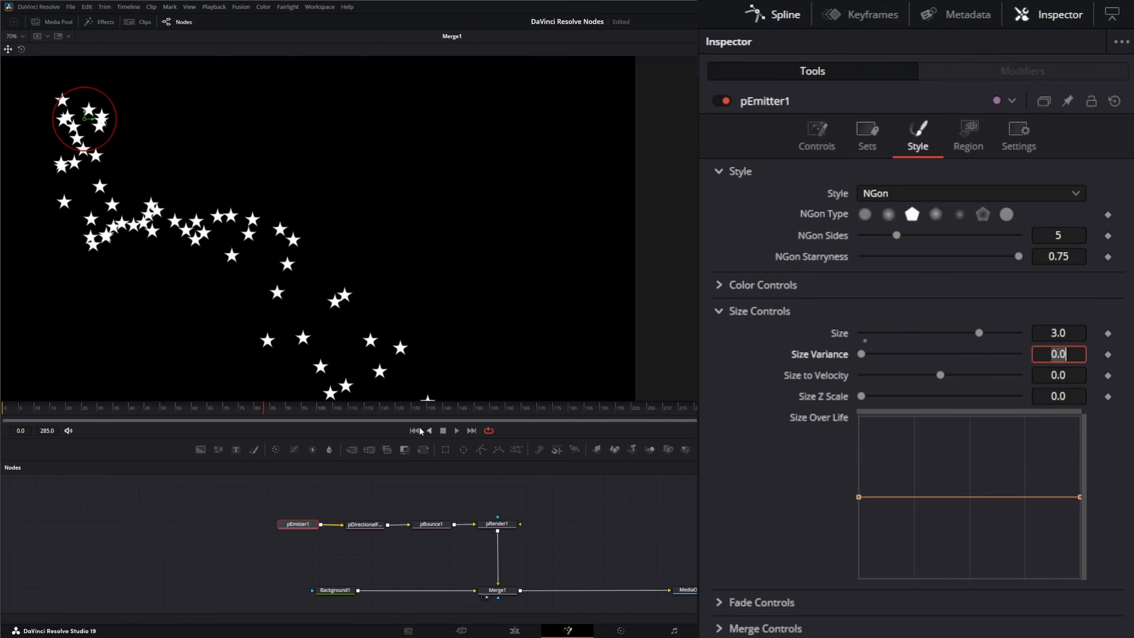
left_click_drag(251, 419, 305, 410)
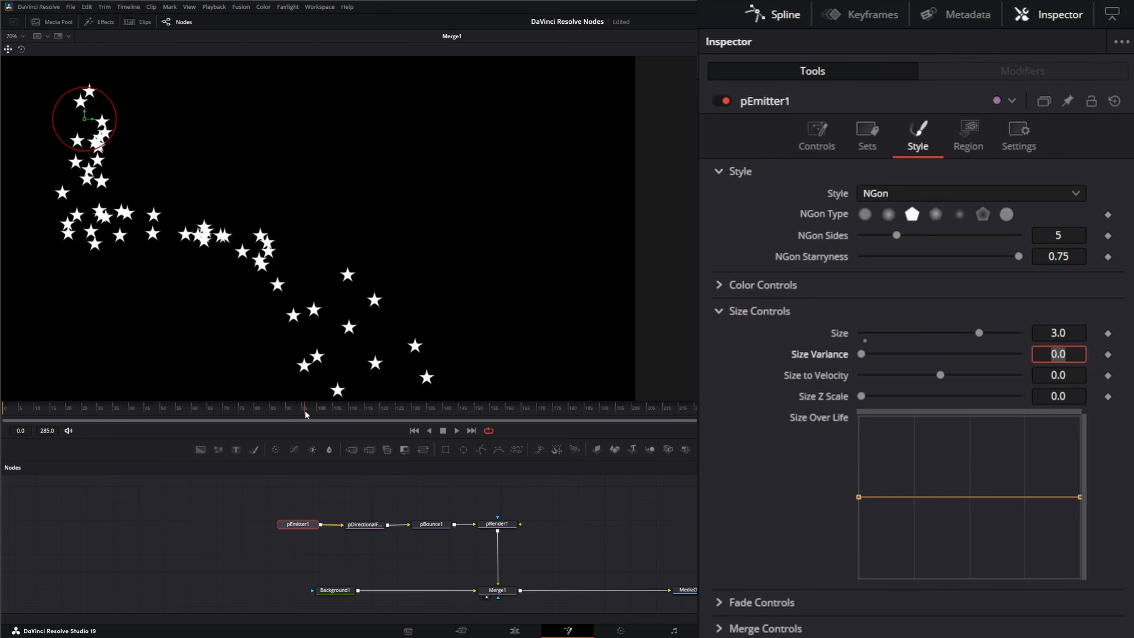
Try pBounce1's Spin at 1.18, settle on about 1.01, and preview the bouncing stars
left_click(433, 527)
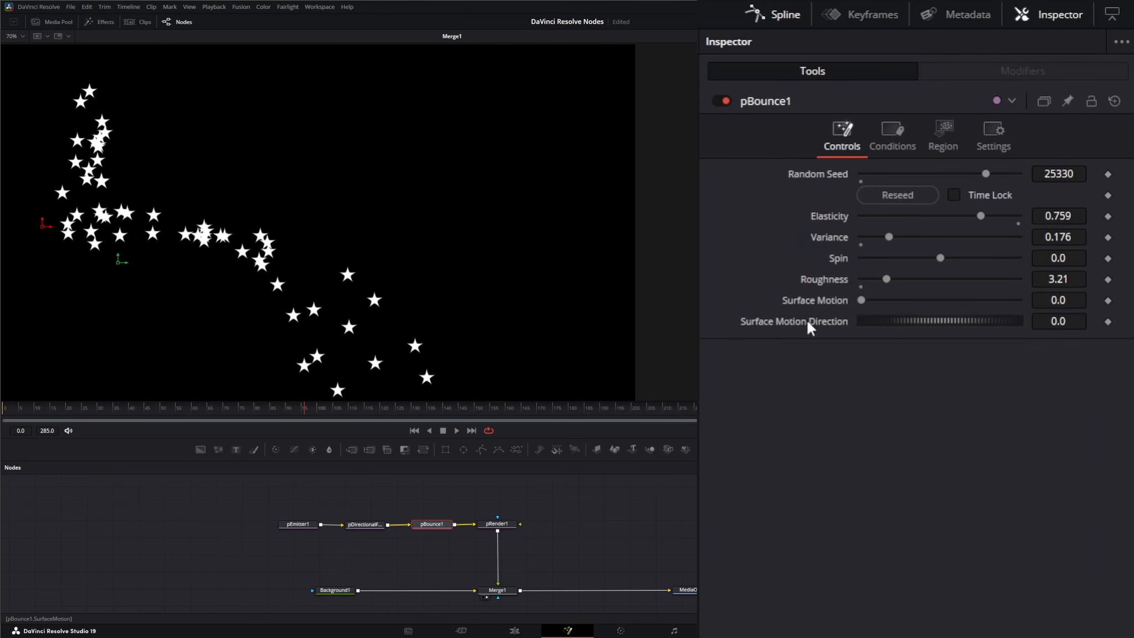
left_click_drag(940, 258, 987, 261)
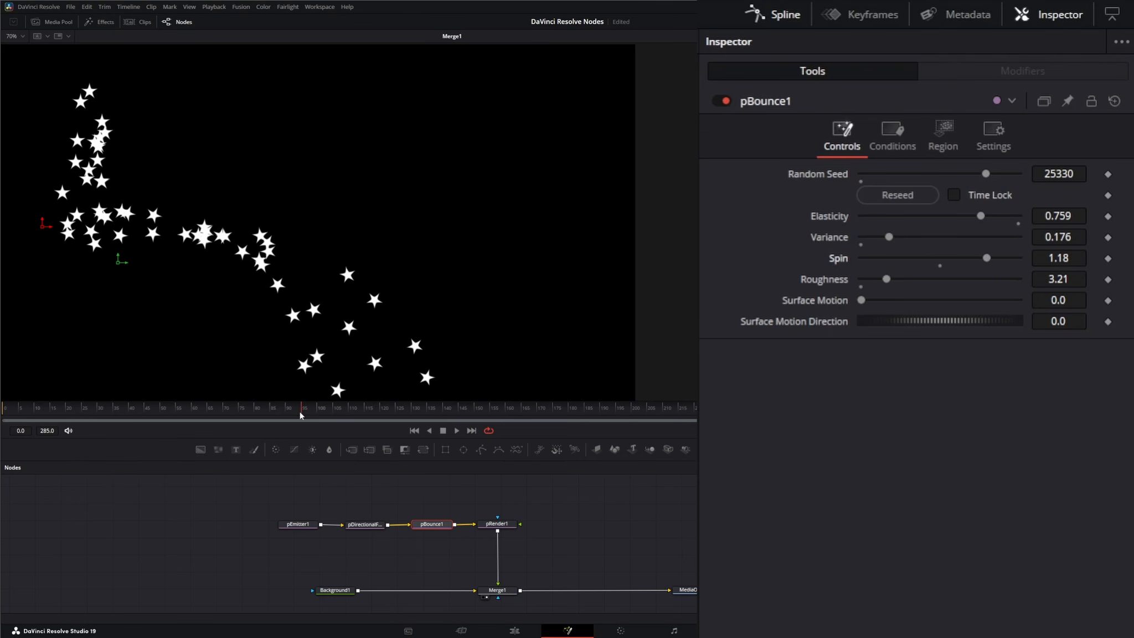
mouse_move(301, 415)
left_mouse_down()
mouse_move(155, 415)
mouse_move(318, 425)
left_mouse_up()
left_click(457, 431)
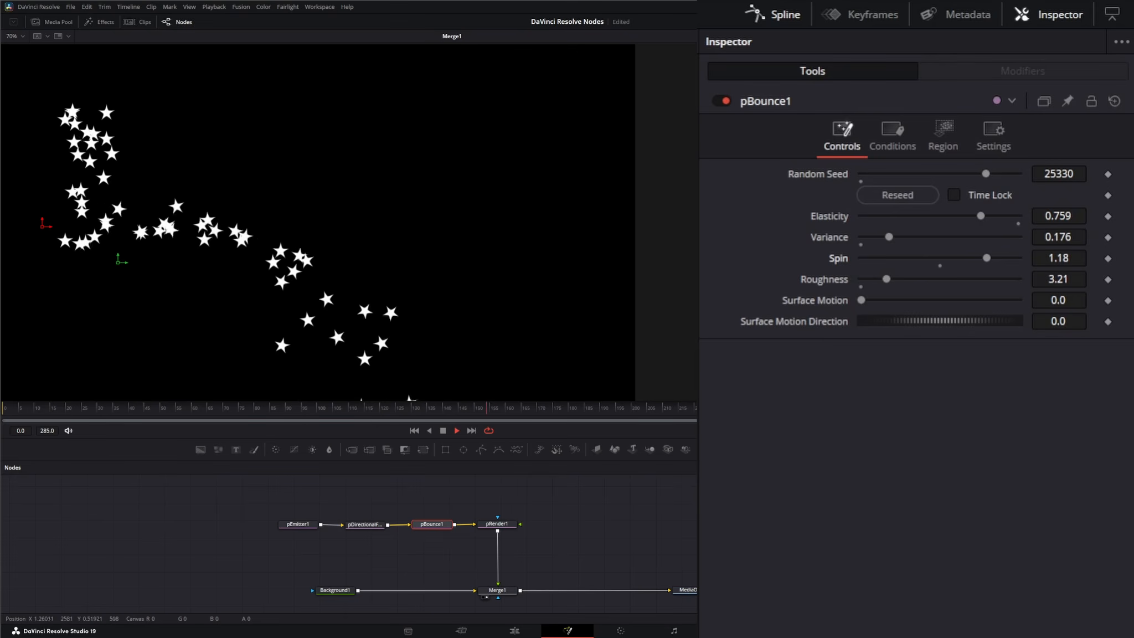
mouse_move(987, 258)
left_mouse_down()
mouse_move(906, 263)
mouse_move(984, 262)
left_mouse_up()
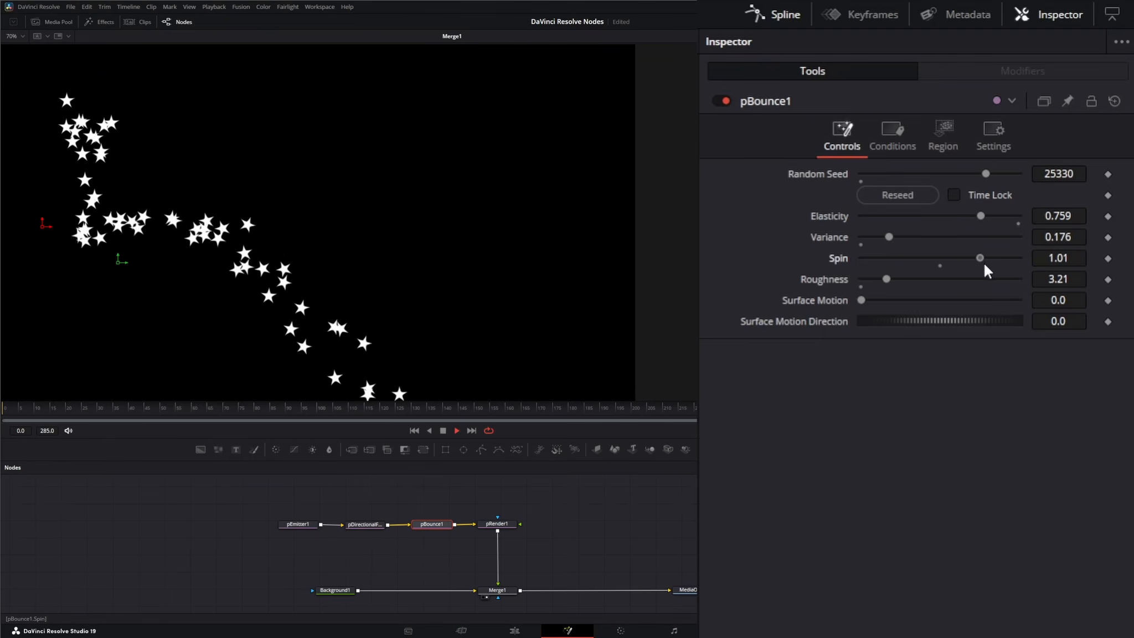
left_click(444, 431)
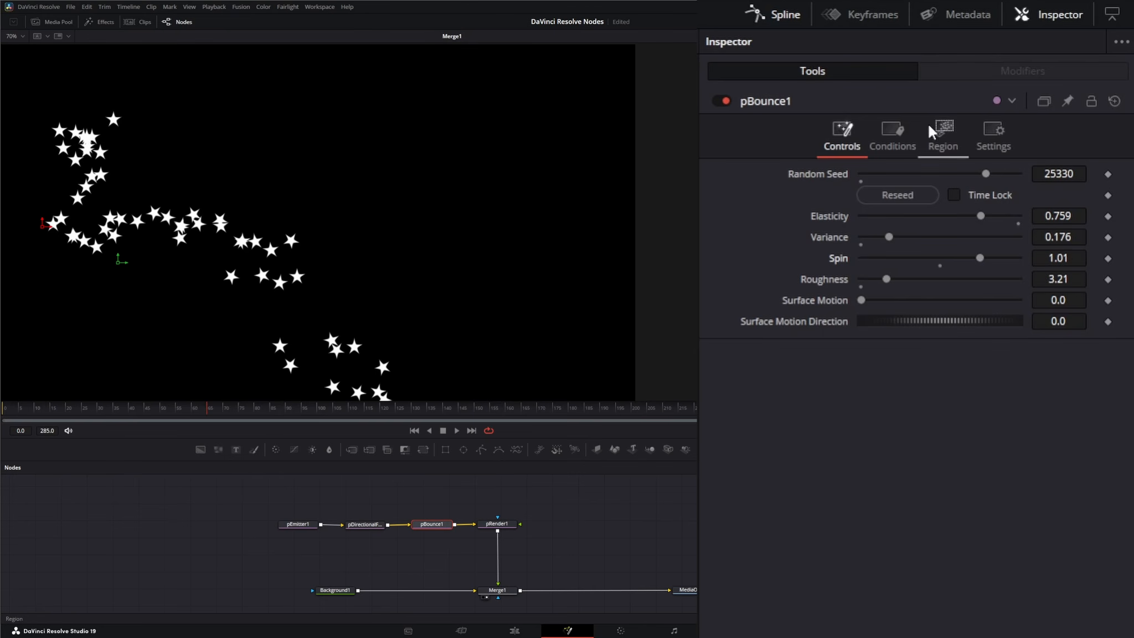
Change pEmitter1's particle style to Point Cluster and set its Size to 0.1
left_click(298, 526)
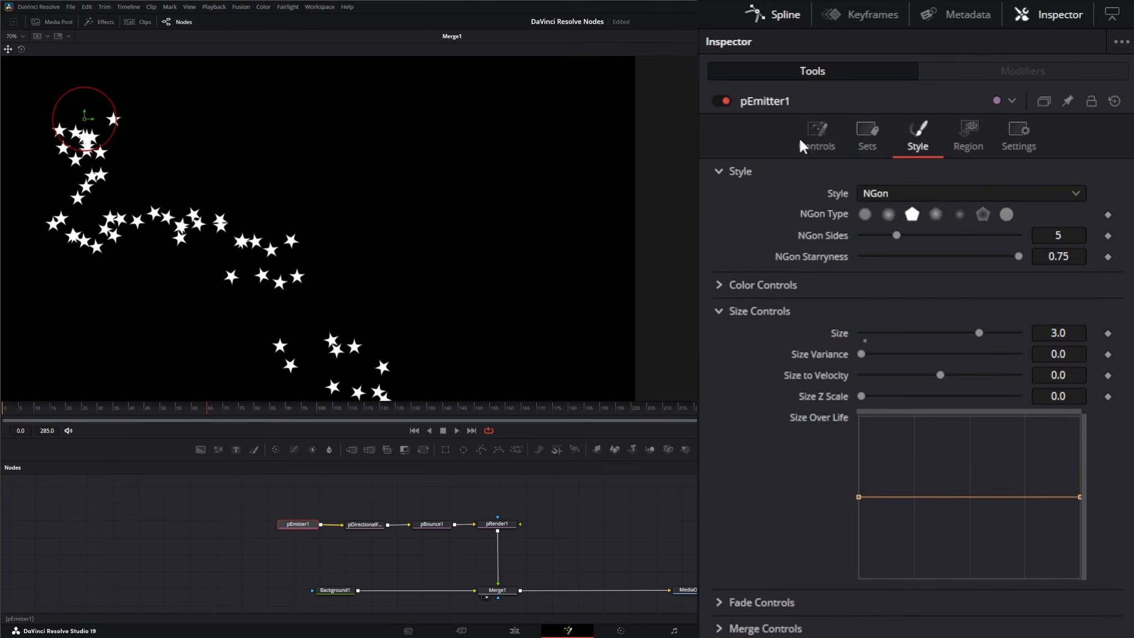
left_click(925, 194)
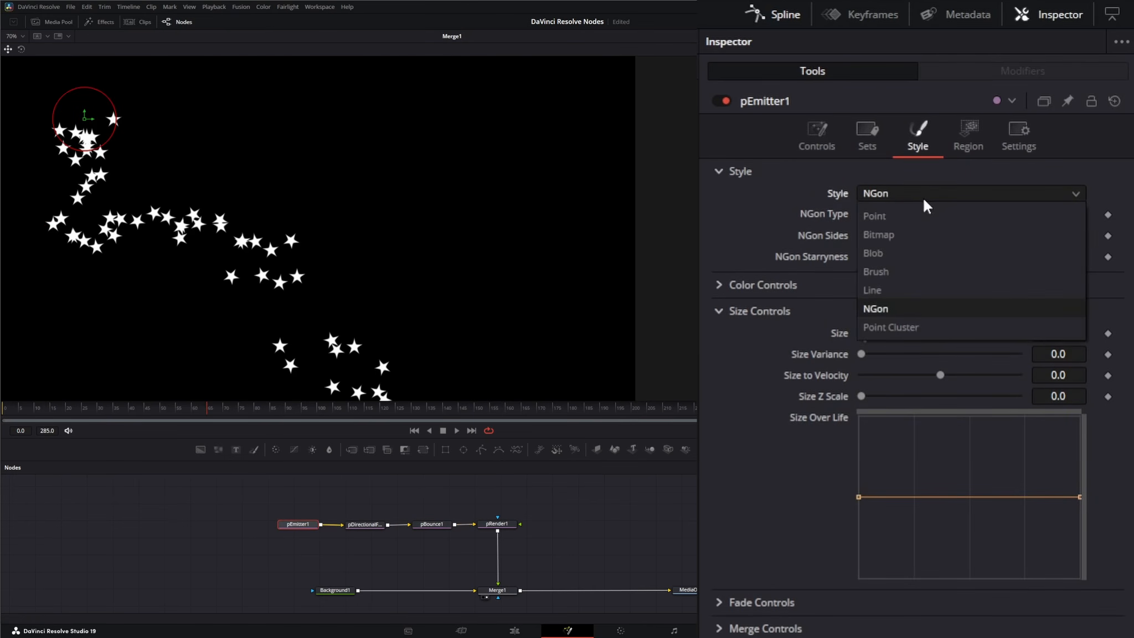
left_click(910, 329)
left_click(818, 130)
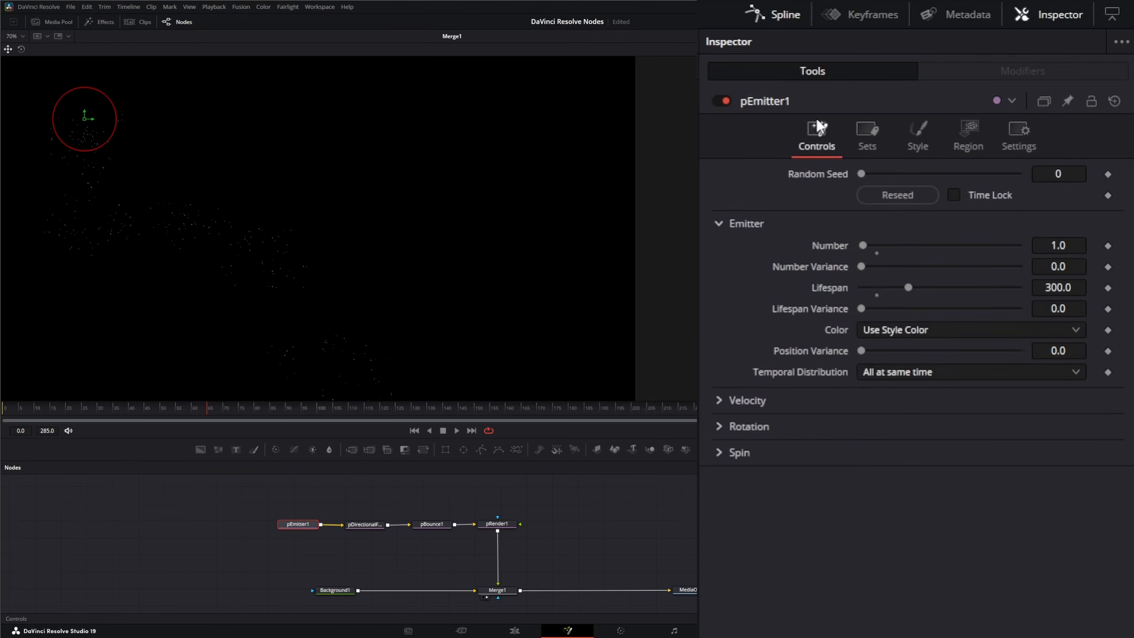
left_click(921, 132)
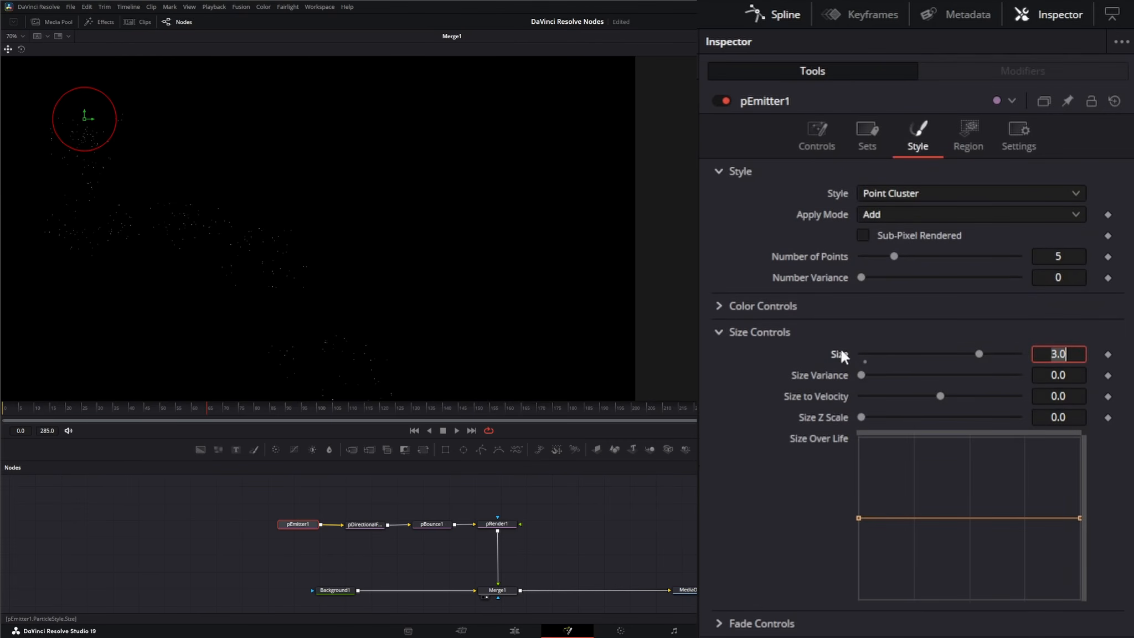
type("0.1")
key("Return")
Set pEmitter1's emission Number to 200 and play the particle animation
left_click(823, 133)
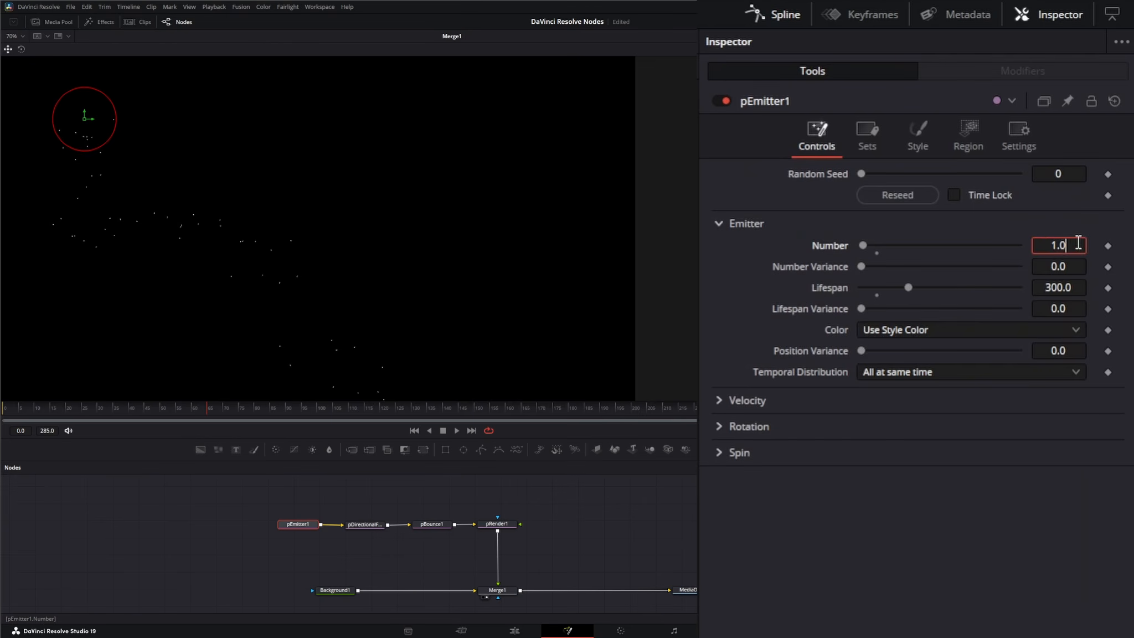
left_click(1086, 243)
type("200")
key("Tab")
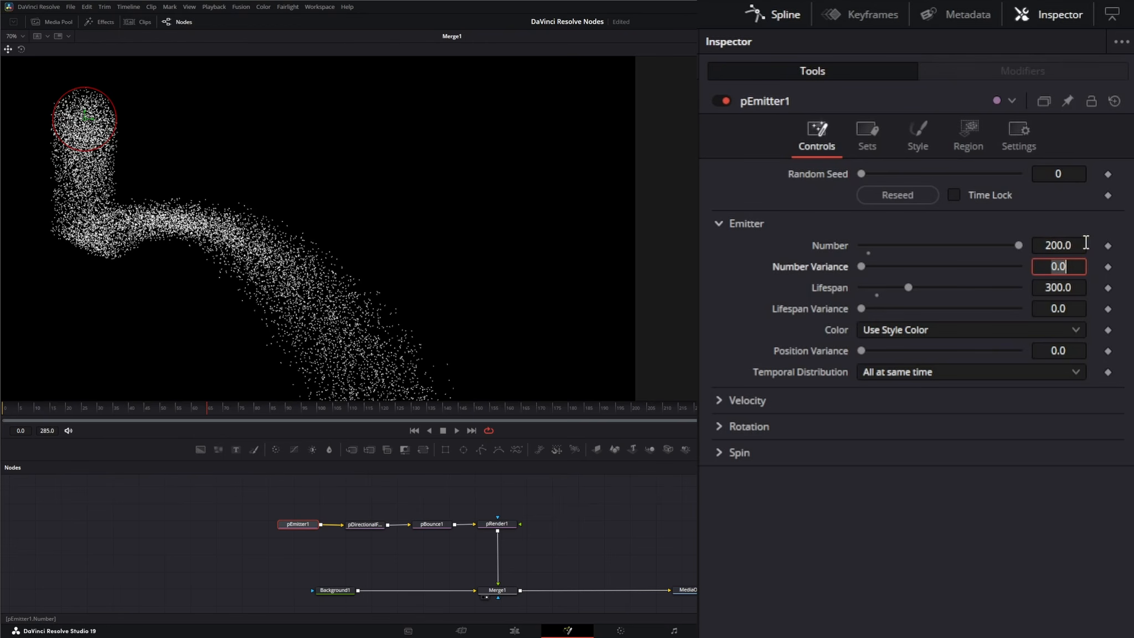
left_click(458, 431)
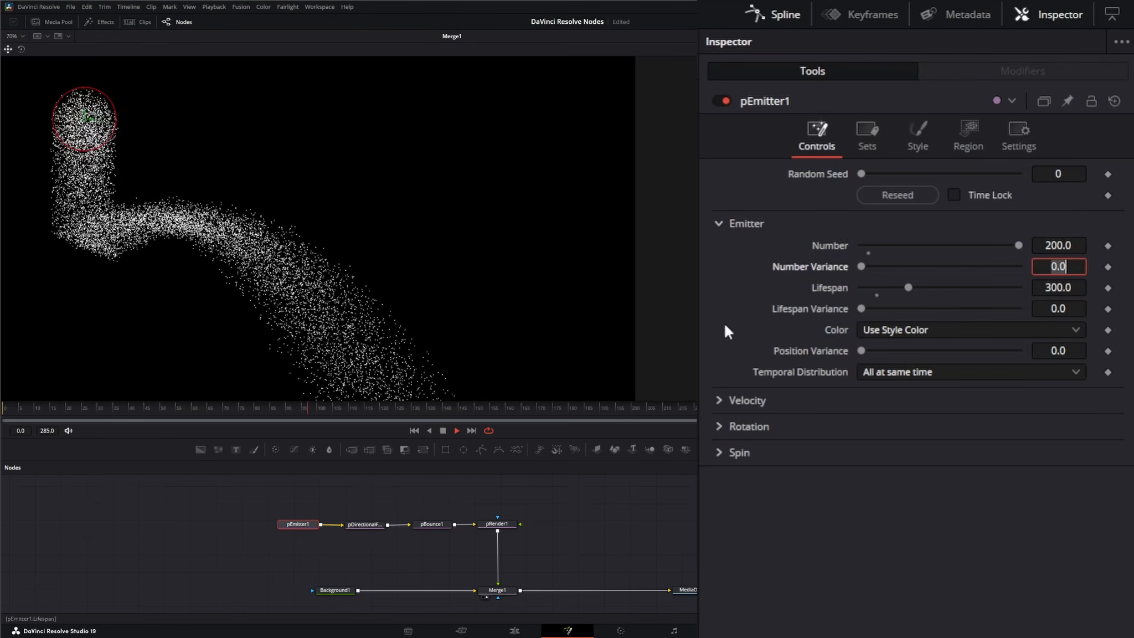
Set pBounce1's Surface Motion to about 0.01, try a Surface Motion Direction of -74.5, and reset the direction to 0
left_click(443, 526)
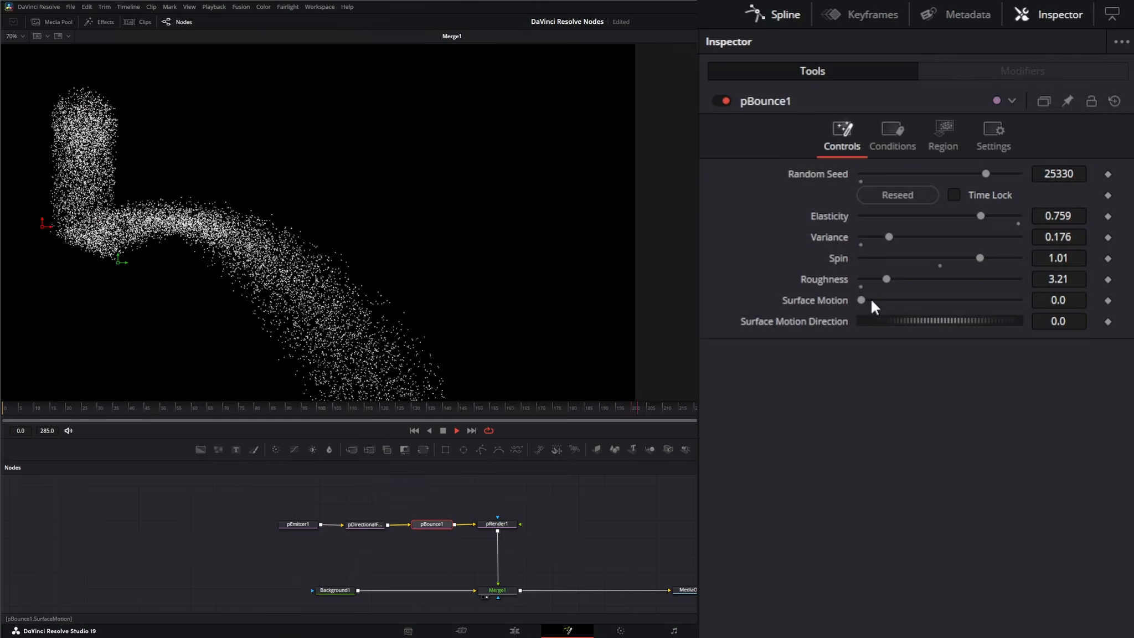
left_click_drag(861, 300, 863, 300)
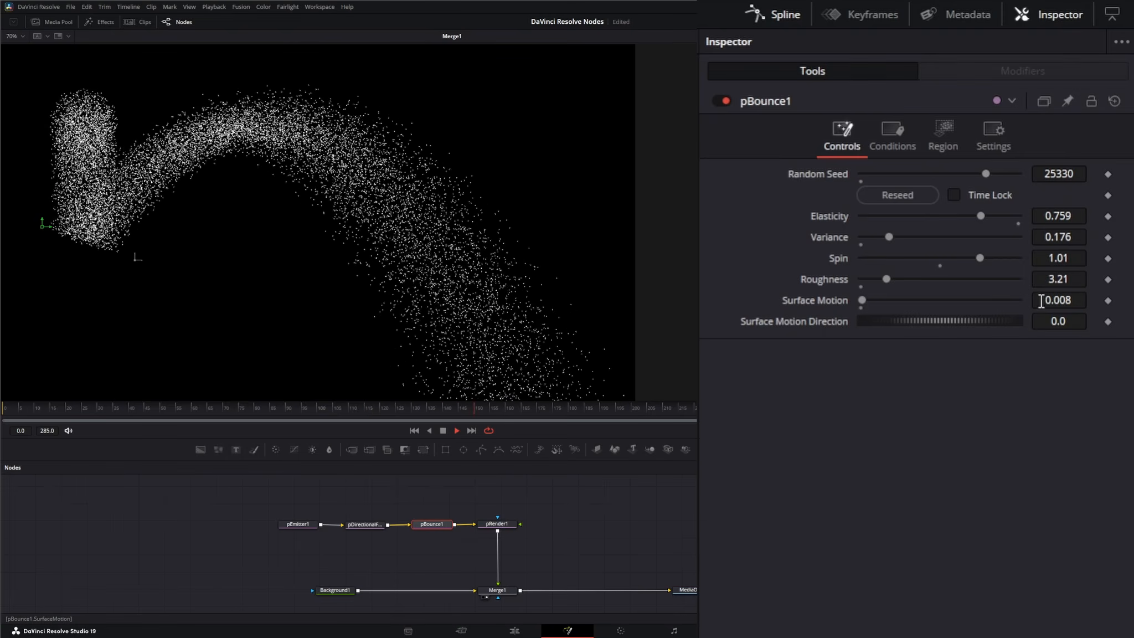
left_click_drag(862, 300, 859, 329)
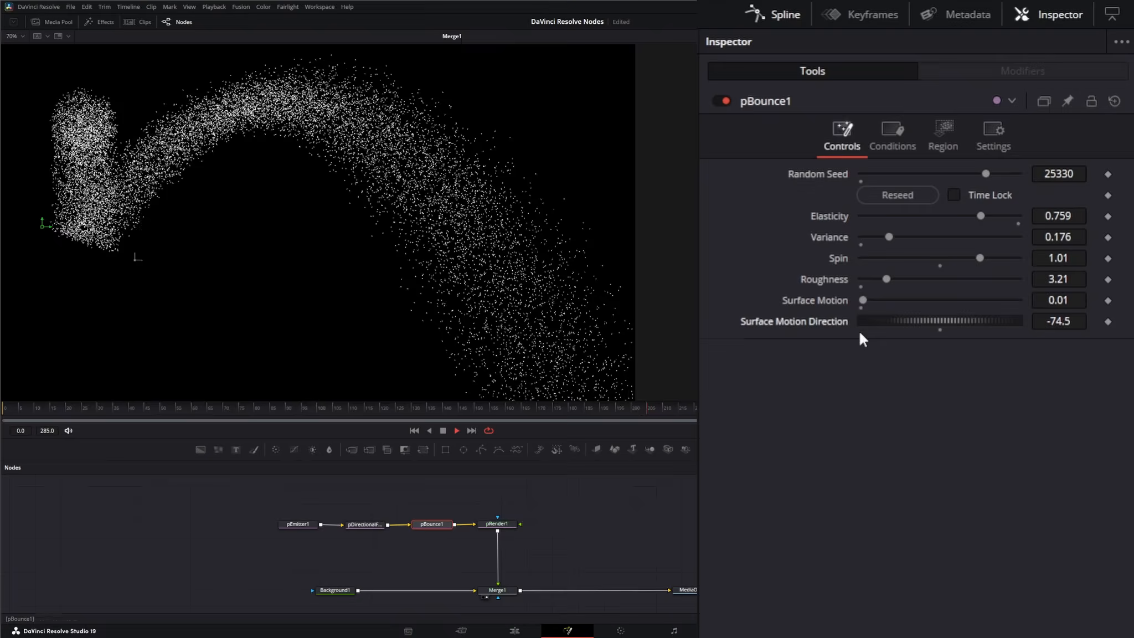
double_click(808, 320)
left_click(443, 431)
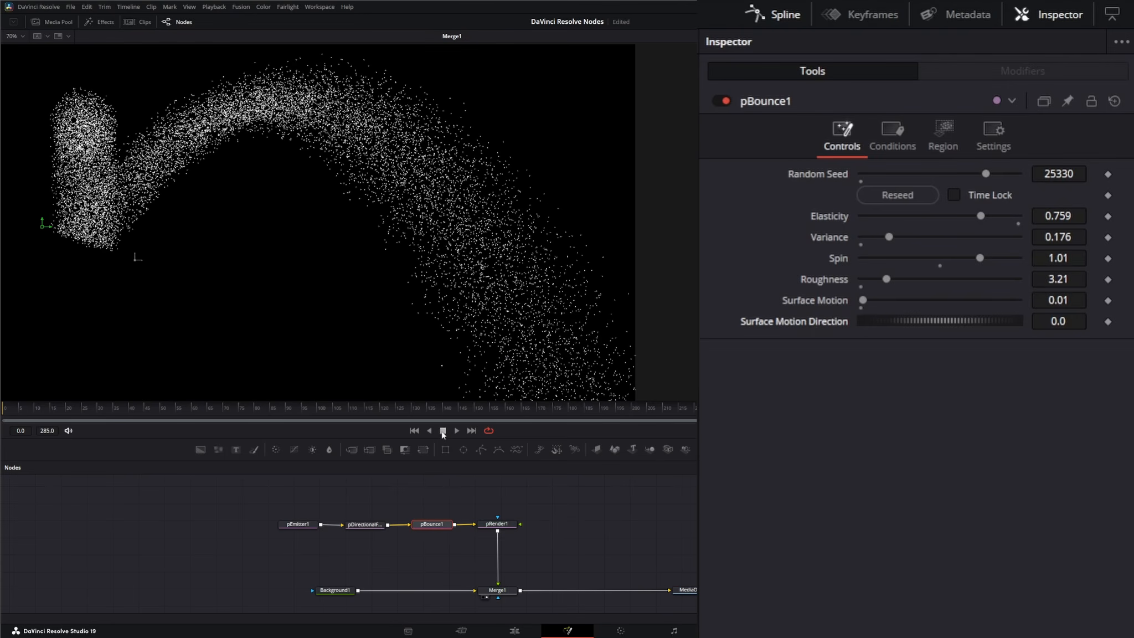
Try a lower Probability in pBounce1's conditions and return it to 1
left_click(894, 132)
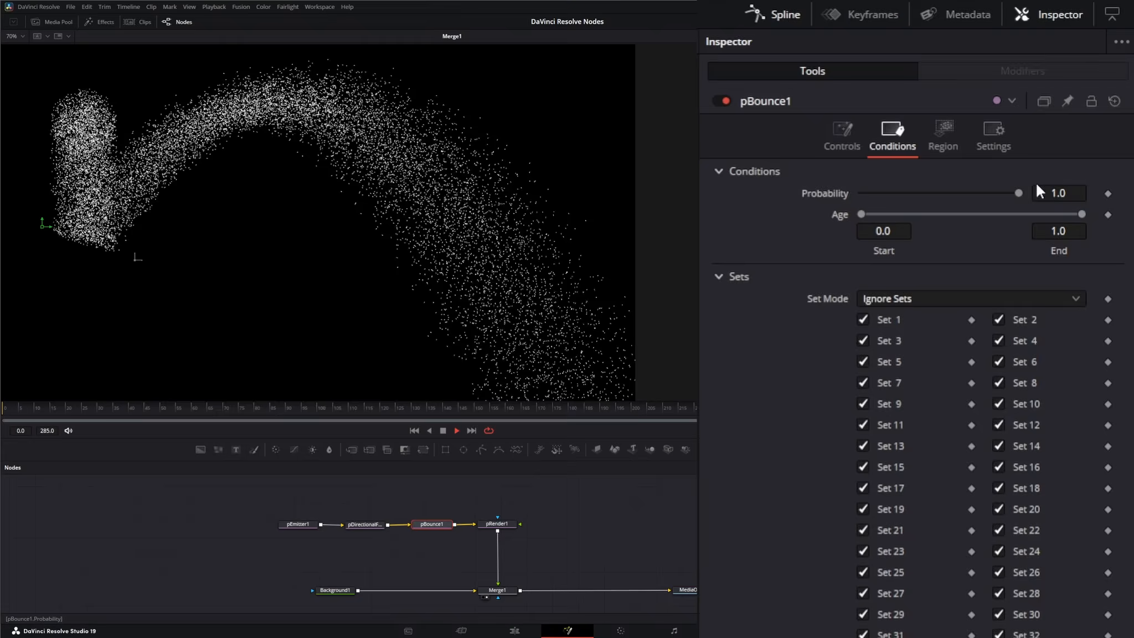
mouse_move(1019, 193)
left_mouse_down()
mouse_move(963, 193)
mouse_move(1024, 194)
left_mouse_up()
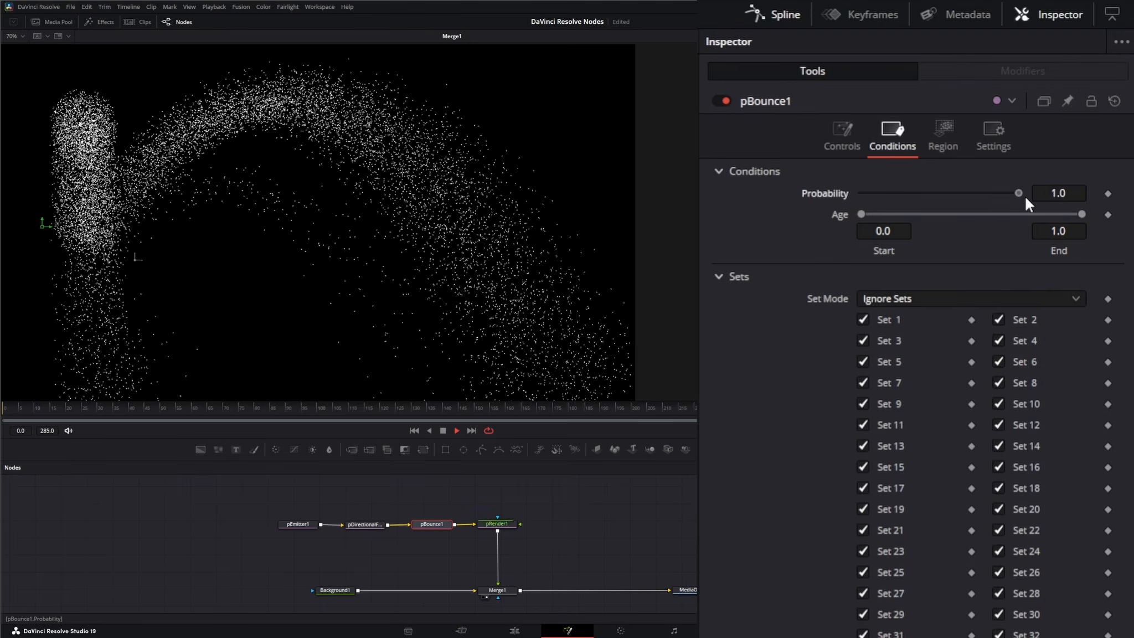
Compare the region settings of pBounce1 and pDirectionalForce1, review pBounce1's region types, and stop playback
left_click(947, 132)
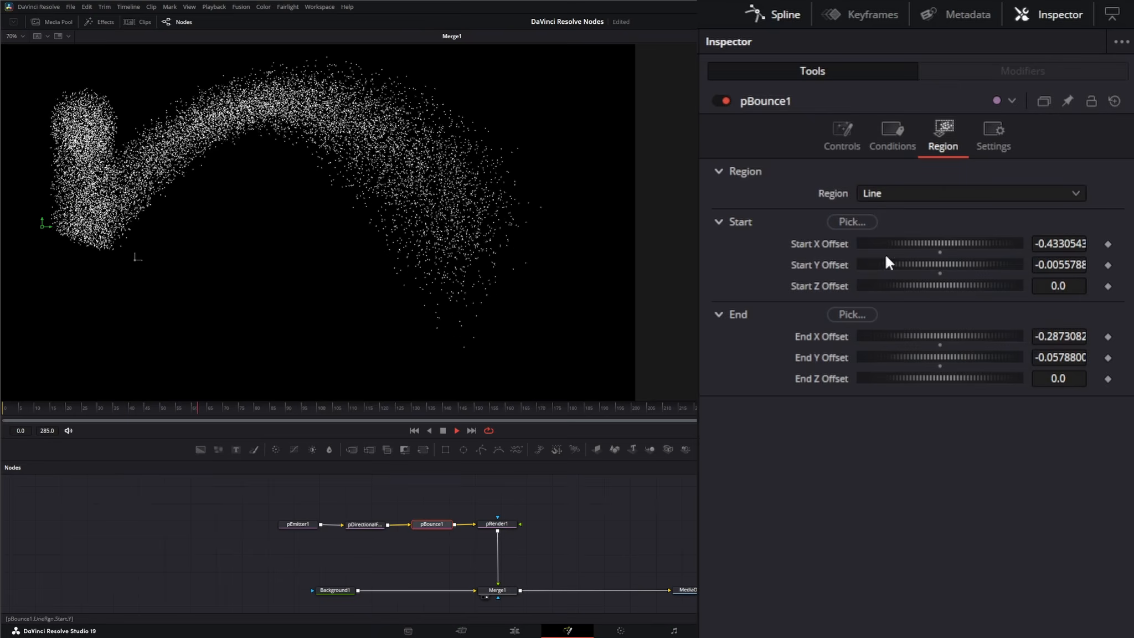
left_click(366, 525)
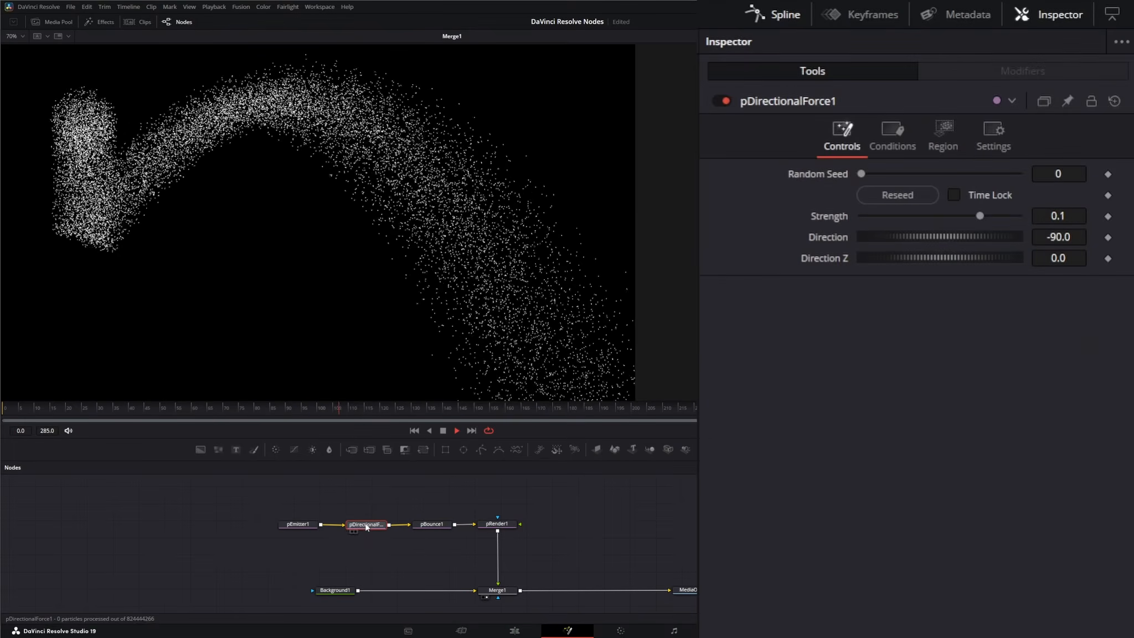
left_click(950, 138)
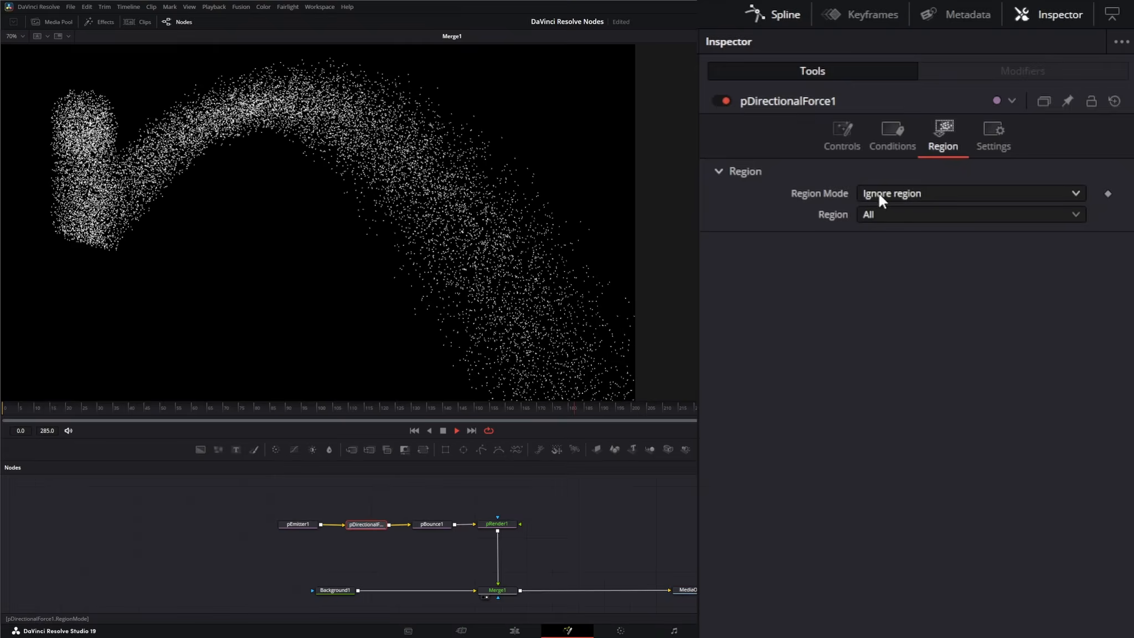
left_click(433, 524)
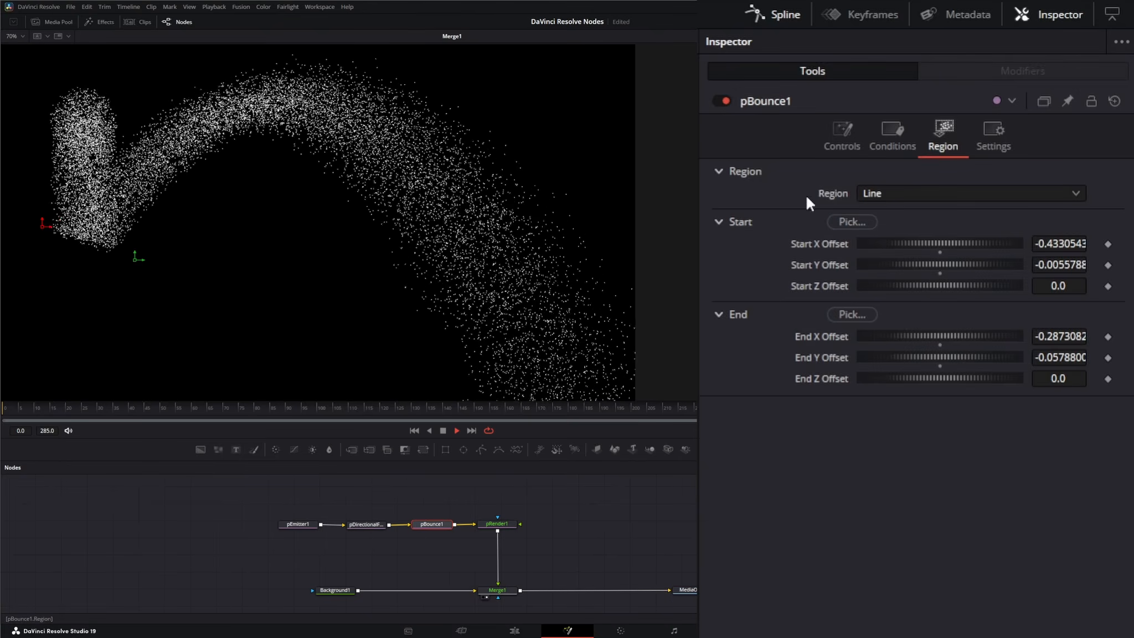
left_click(884, 193)
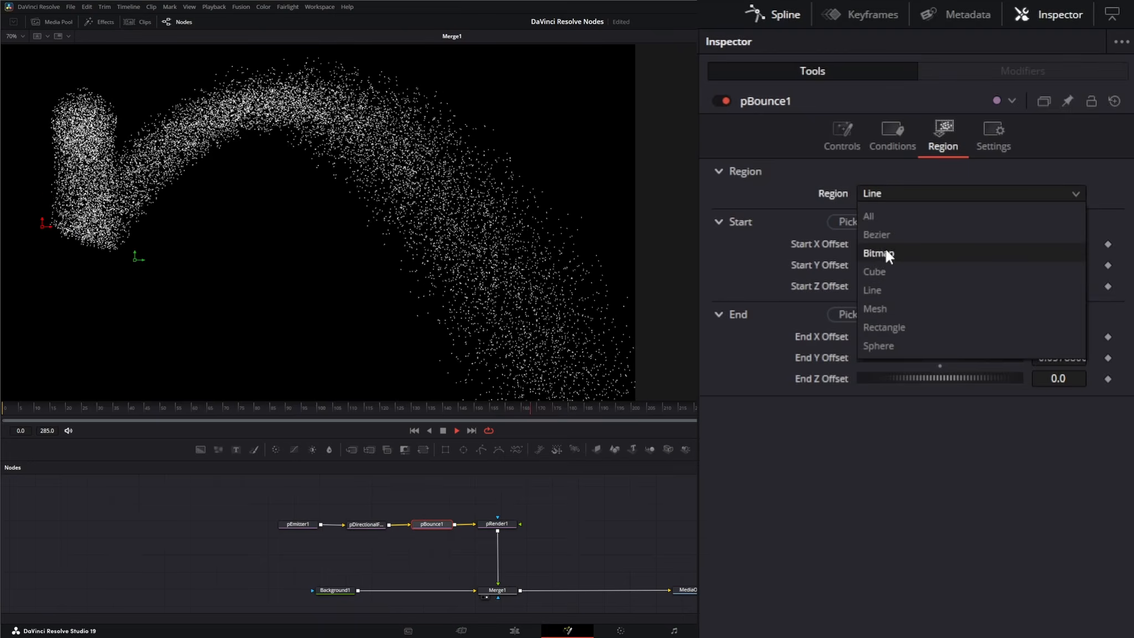
left_click(442, 430)
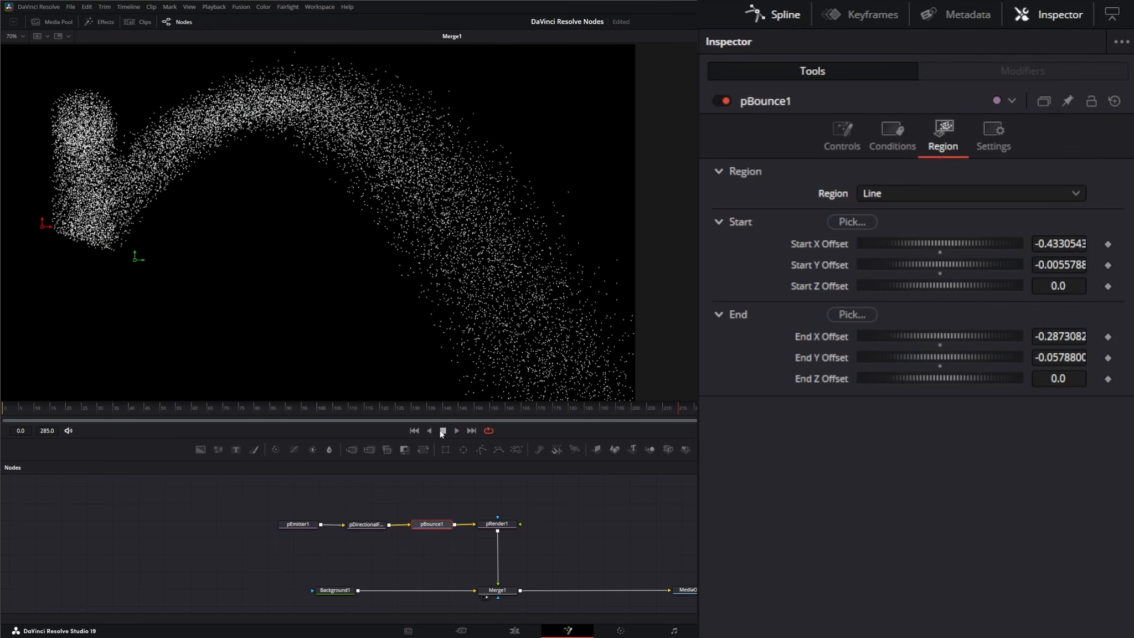
Try the All region on pBounce1 and play the animation from the first frame
left_click(414, 431)
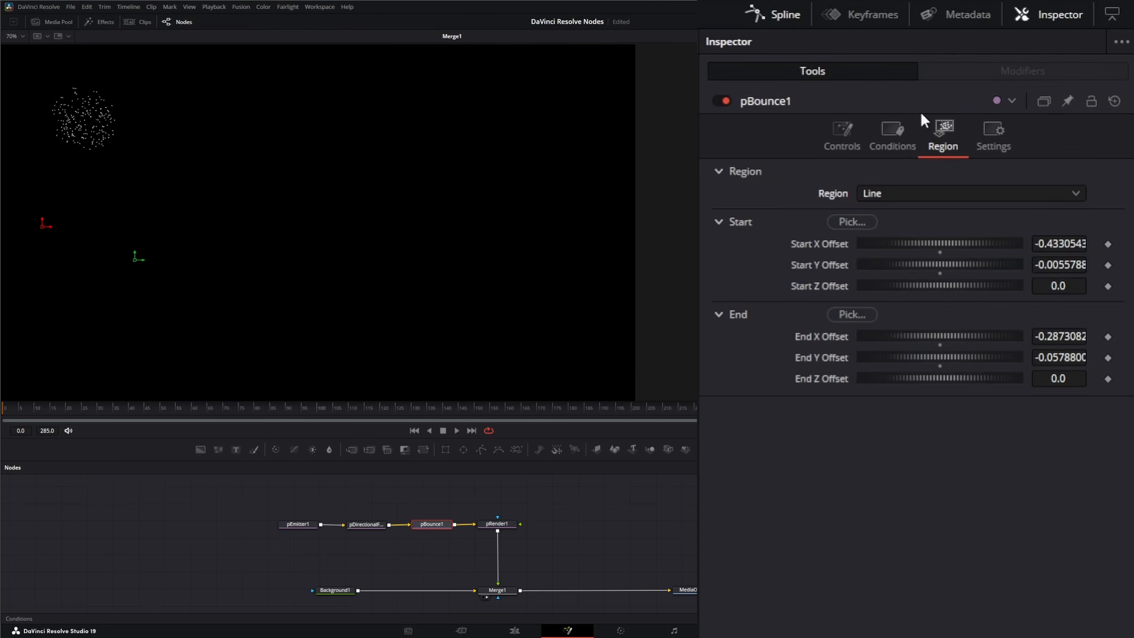
left_click(893, 195)
left_click(893, 219)
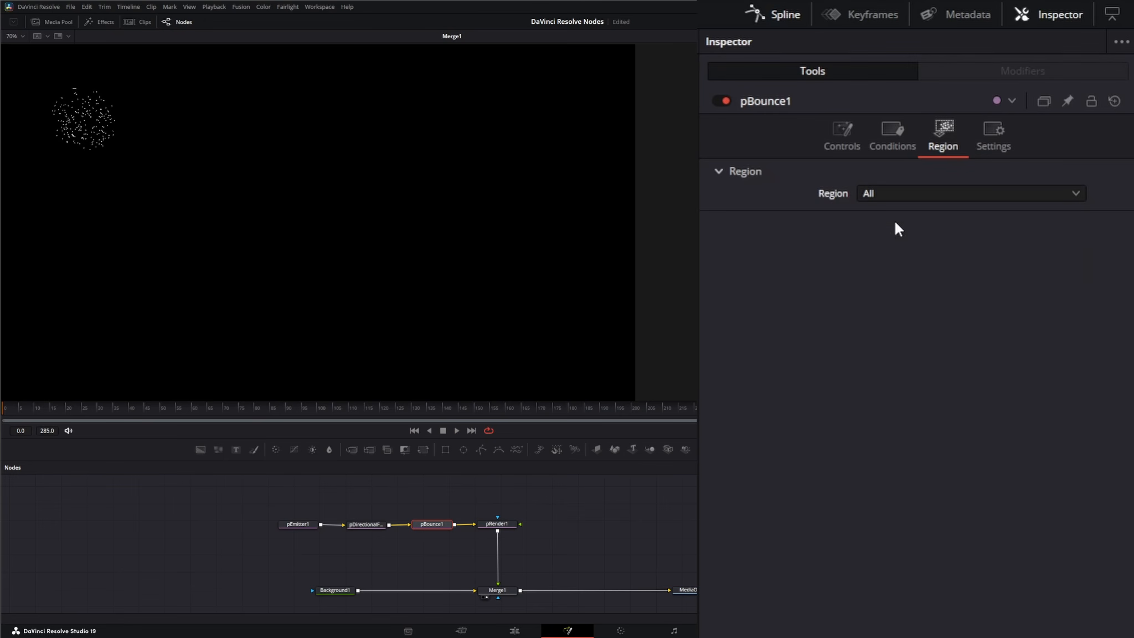
left_click(457, 431)
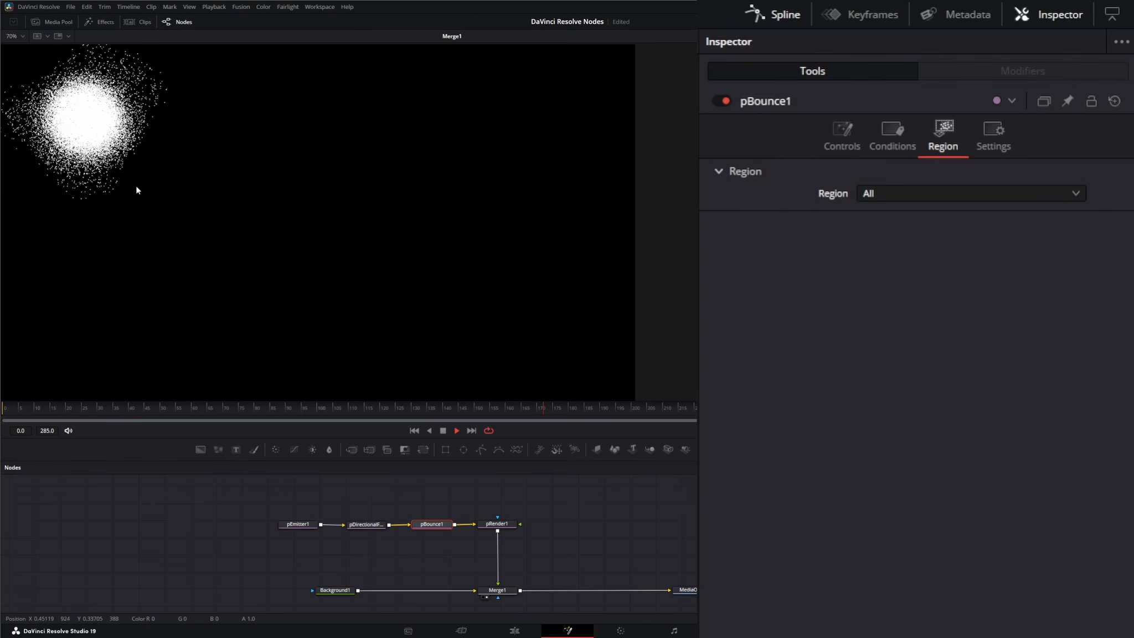
left_click(444, 432)
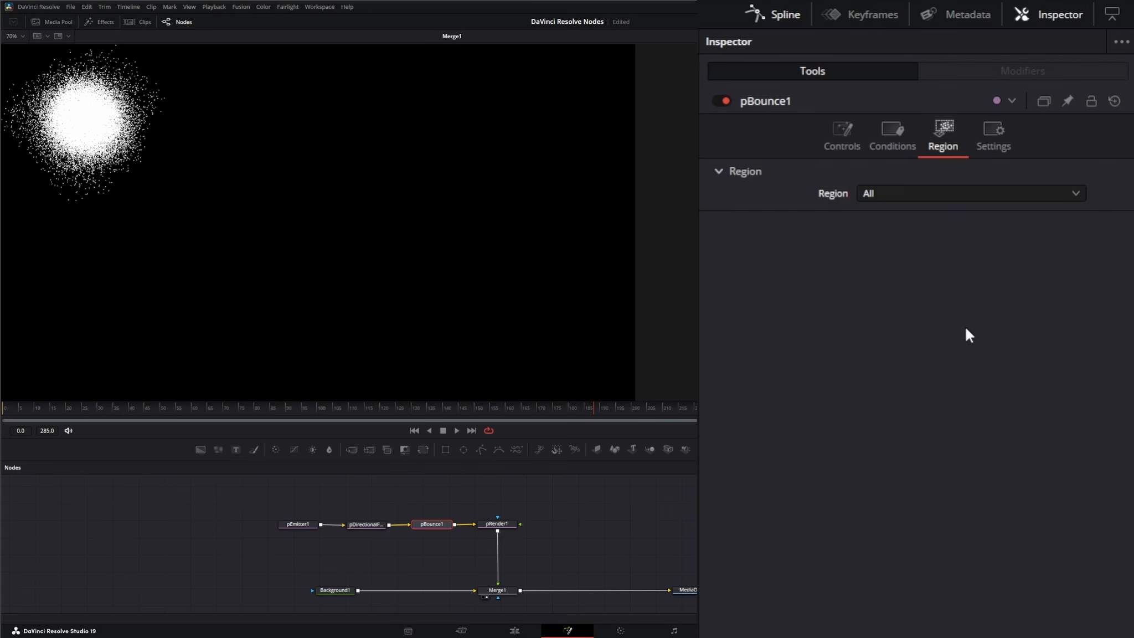
Set pBounce1's region to Bezier and return to the first frame
left_click(893, 199)
left_click(878, 234)
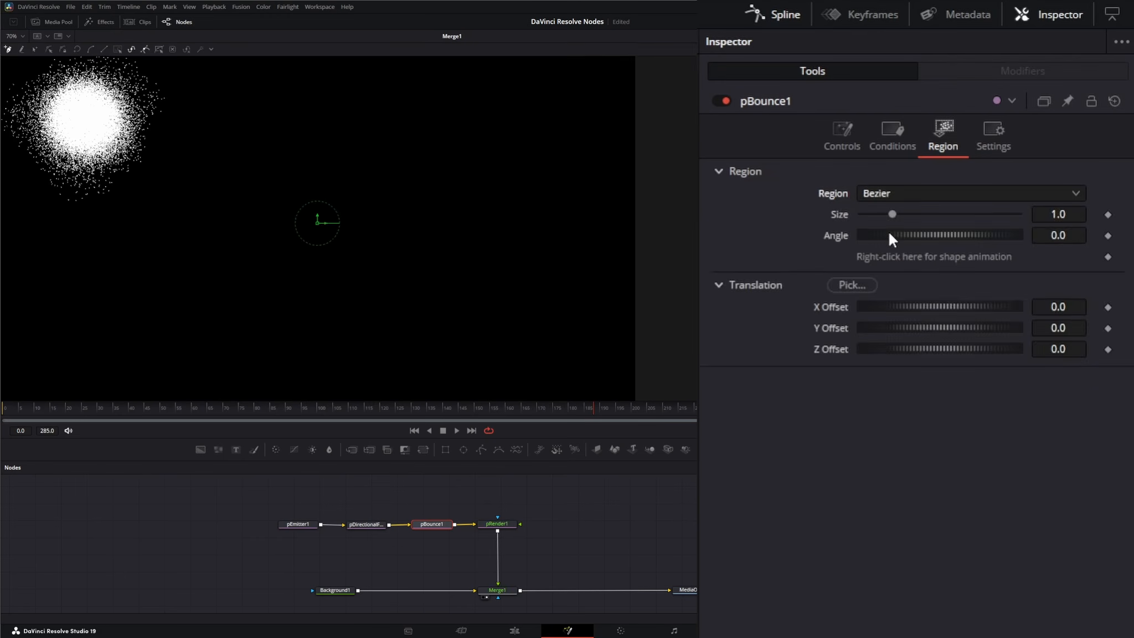
left_click(414, 431)
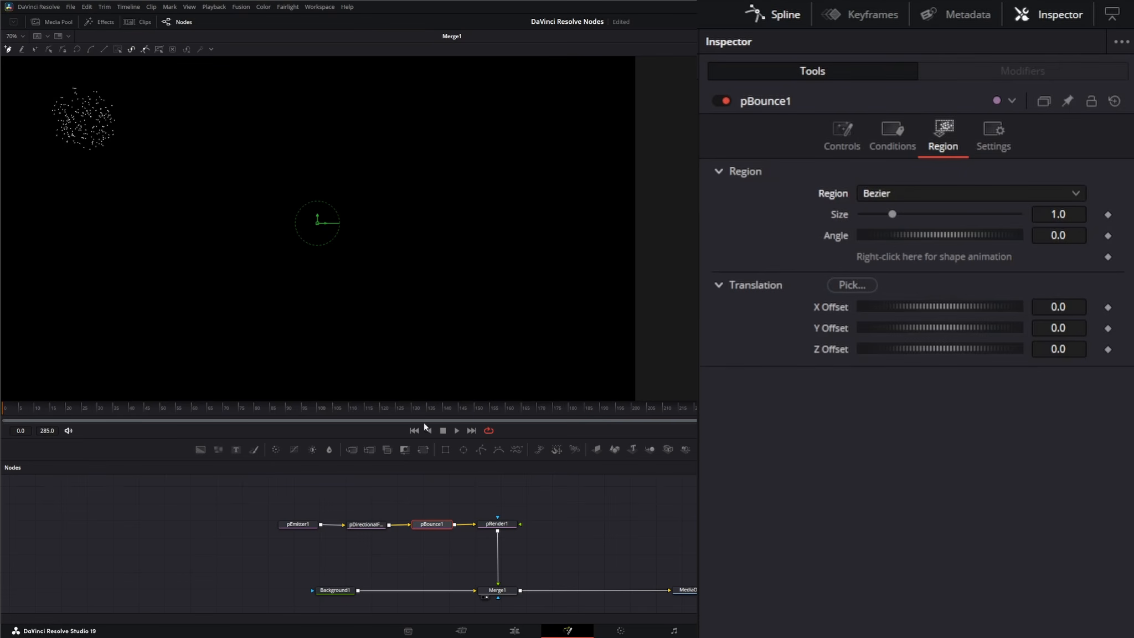
Draw a triangular Bezier bounce region just below the emitter, play the animation, stop it and check the emitter's position
left_click(456, 431)
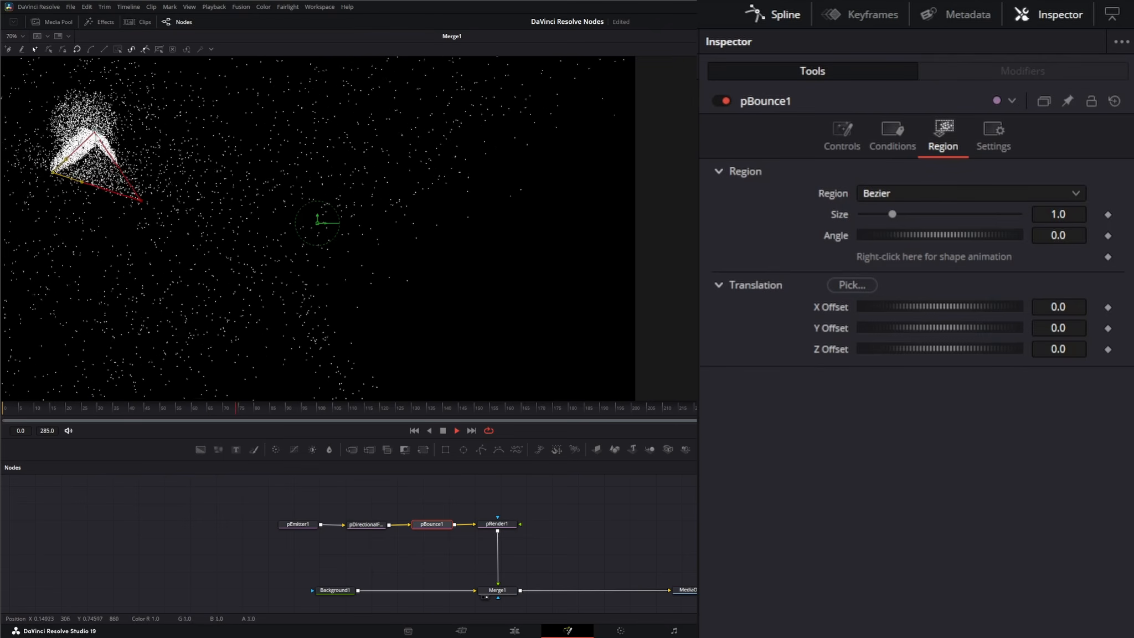
left_click(443, 431)
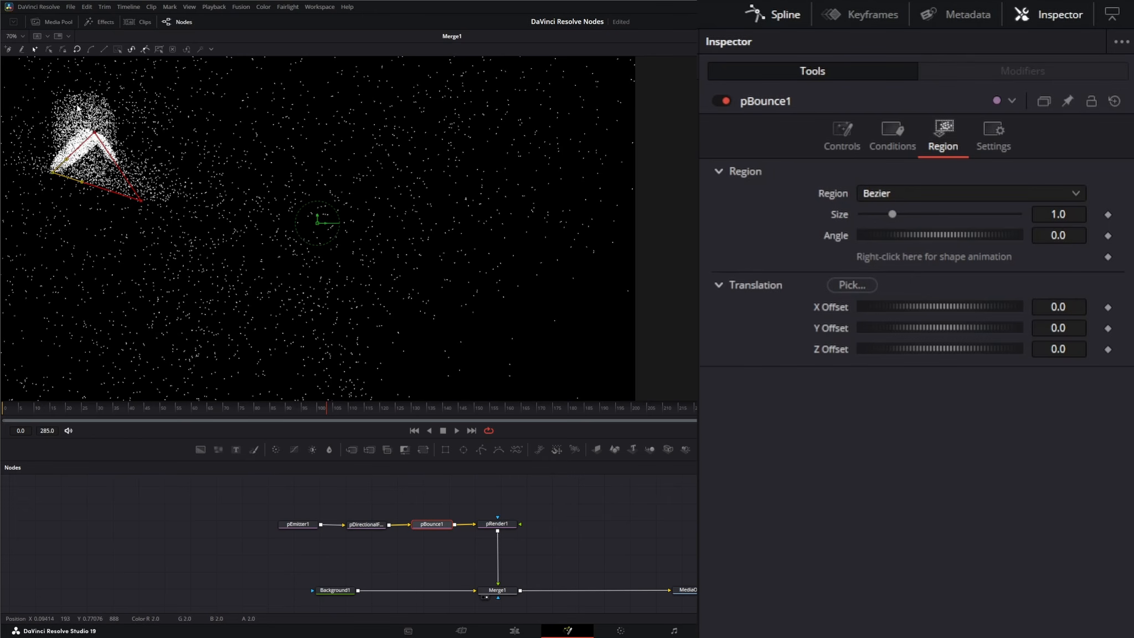
left_click(300, 525)
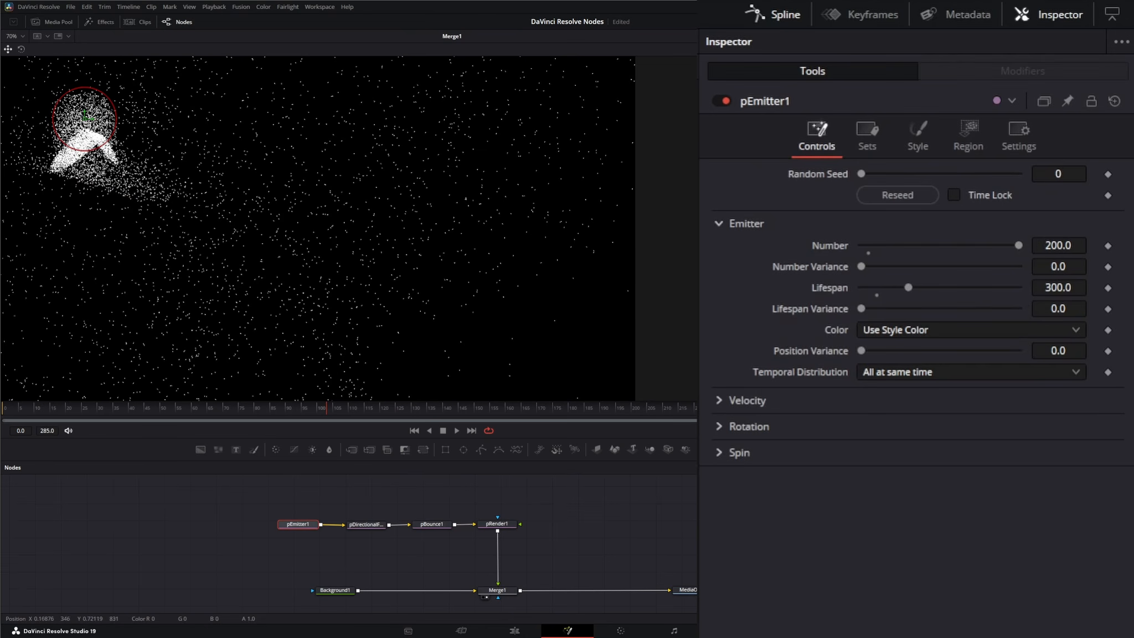
Move pBounce1's triangular Bezier region lower, adjust its peak and corners during playback to widen it, and stop the animation
left_click(438, 526)
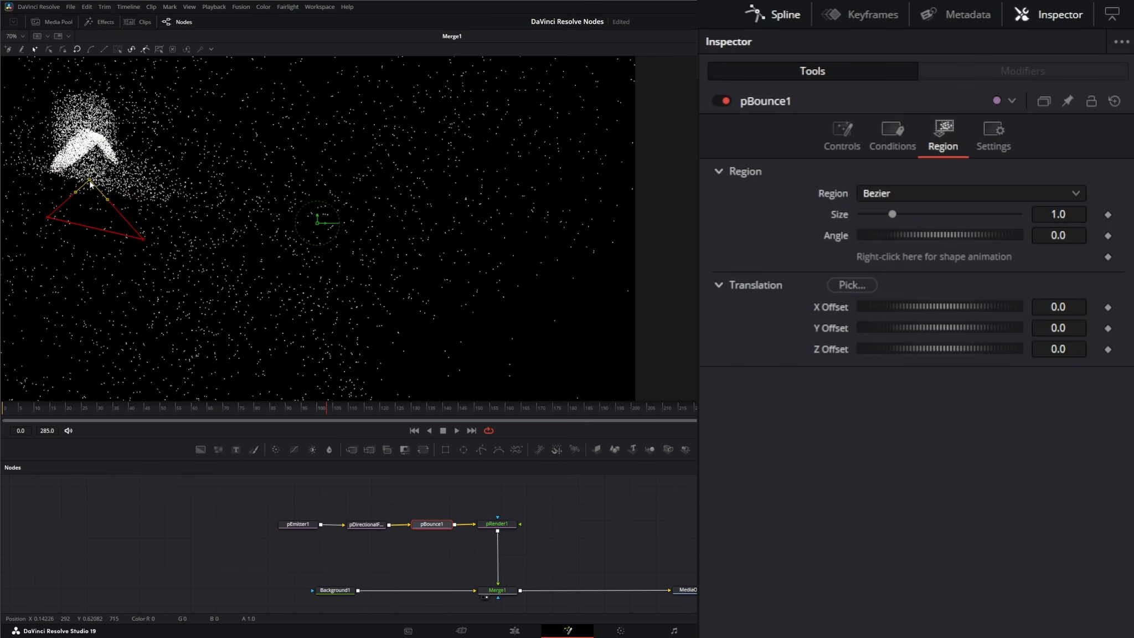
left_click(456, 431)
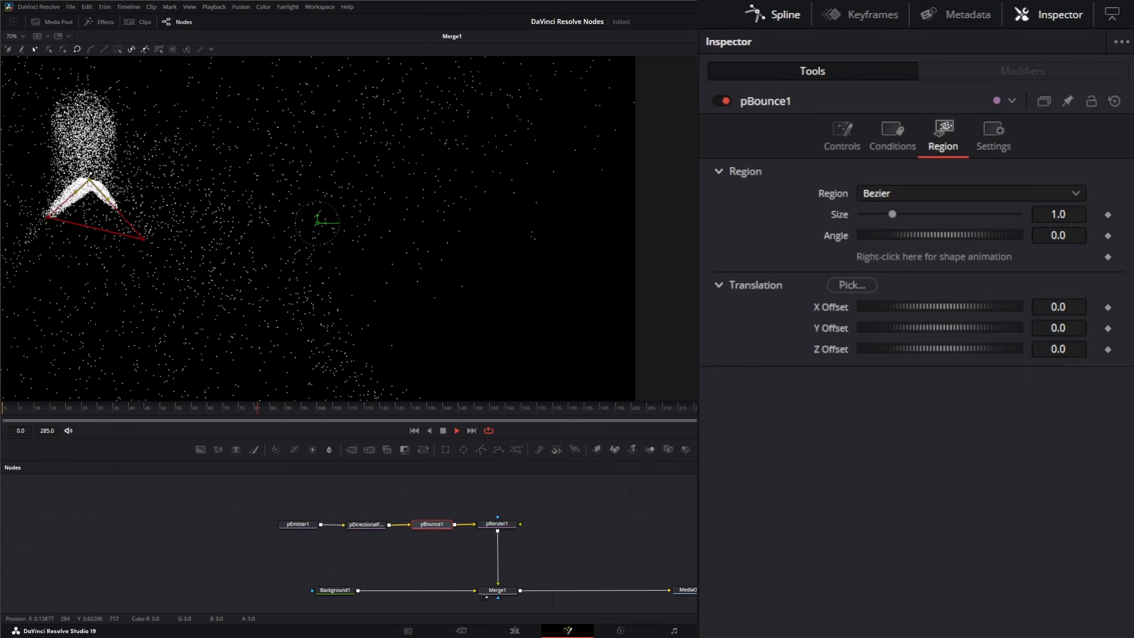
left_click_drag(90, 180, 86, 166)
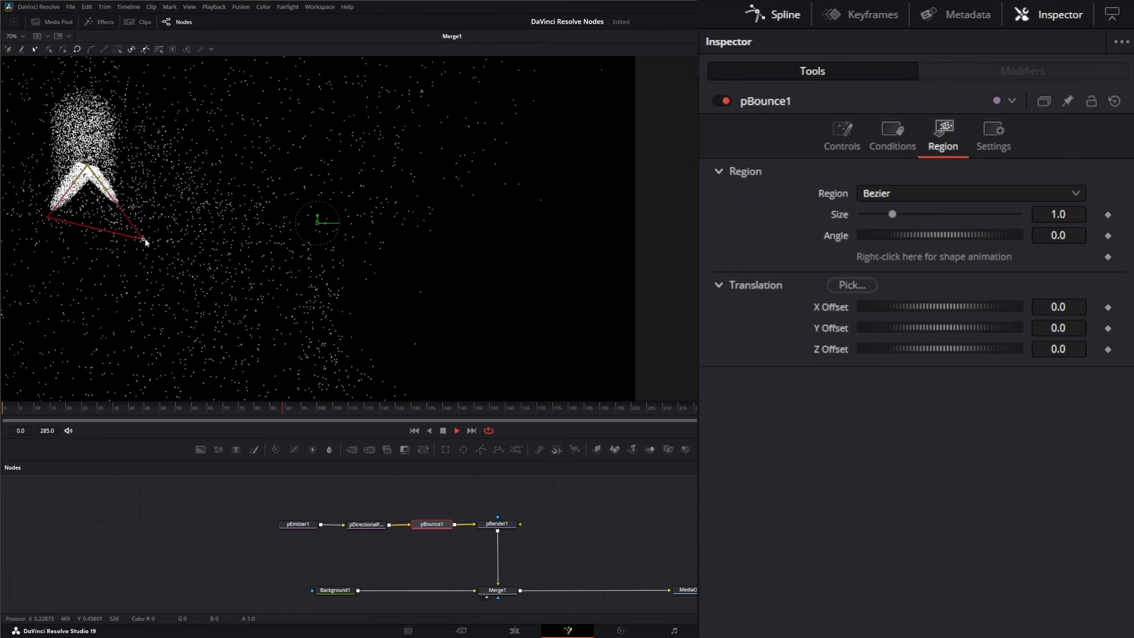
left_click_drag(143, 239, 146, 250)
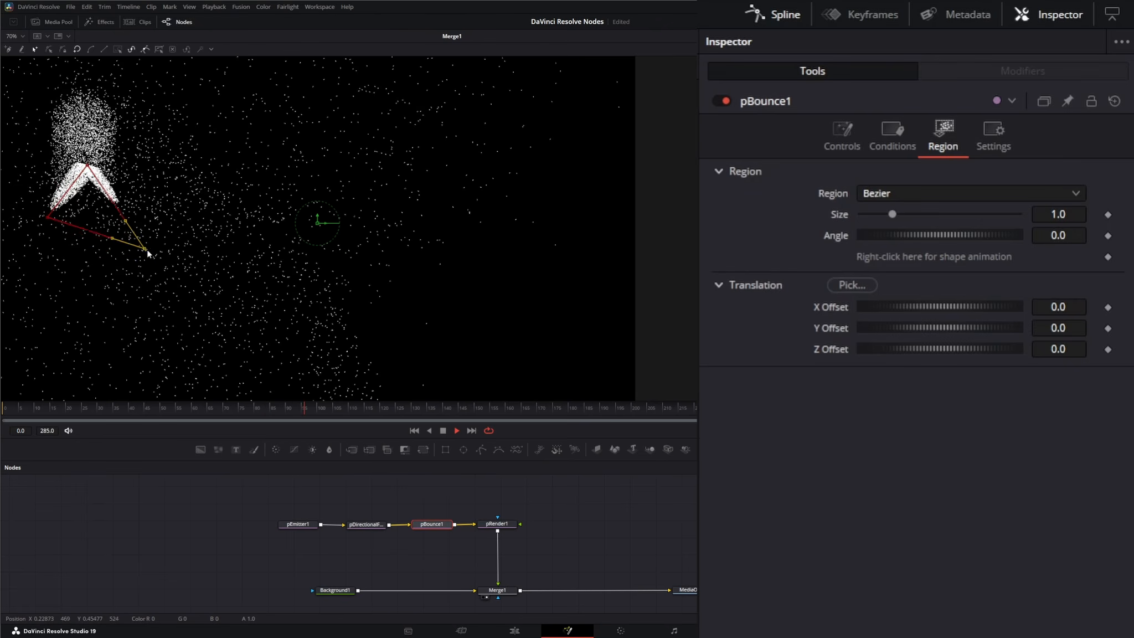
left_click(444, 431)
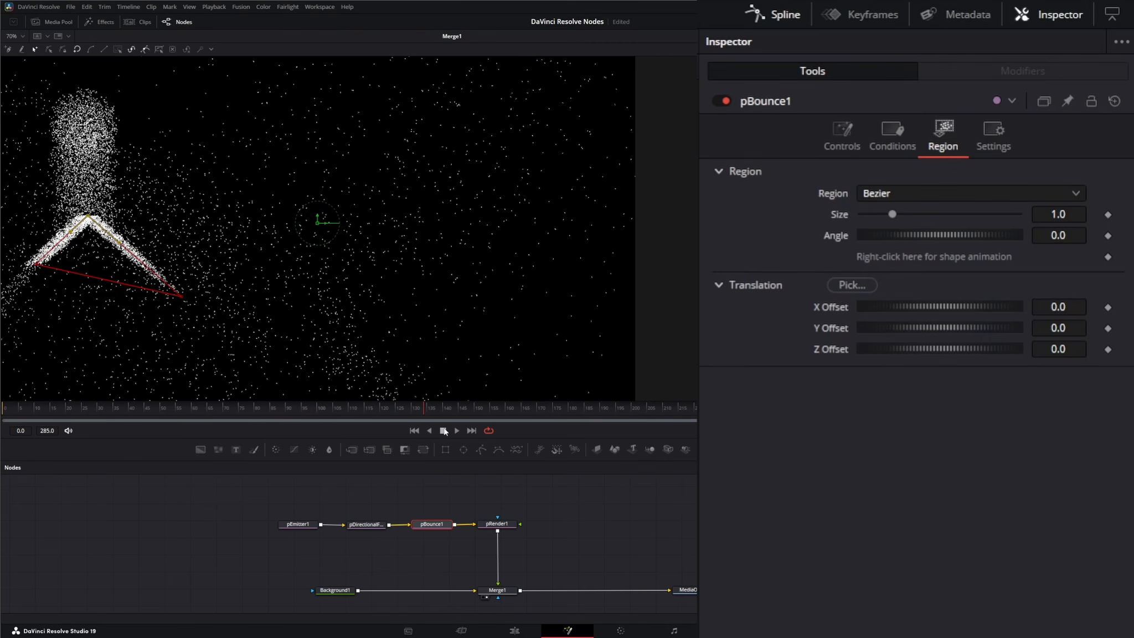
Try the Cube region on pBounce1, placing it under the falling particles at X Offset about -0.354 and Y Offset about -0.041 during playback
left_click(895, 191)
left_click(892, 271)
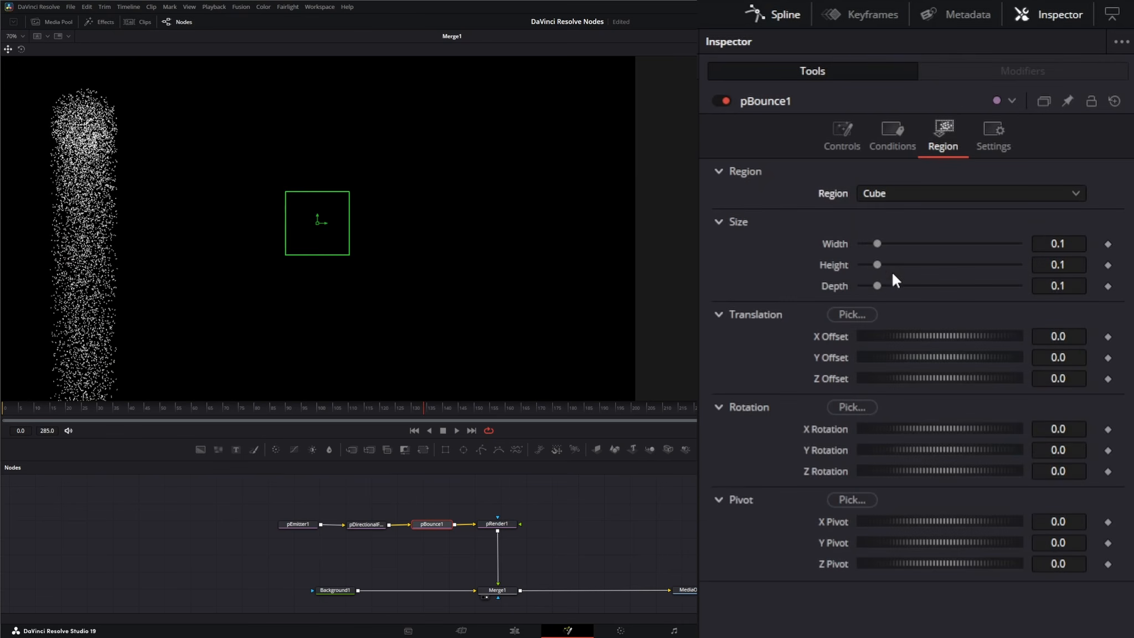
left_click_drag(316, 226, 104, 250)
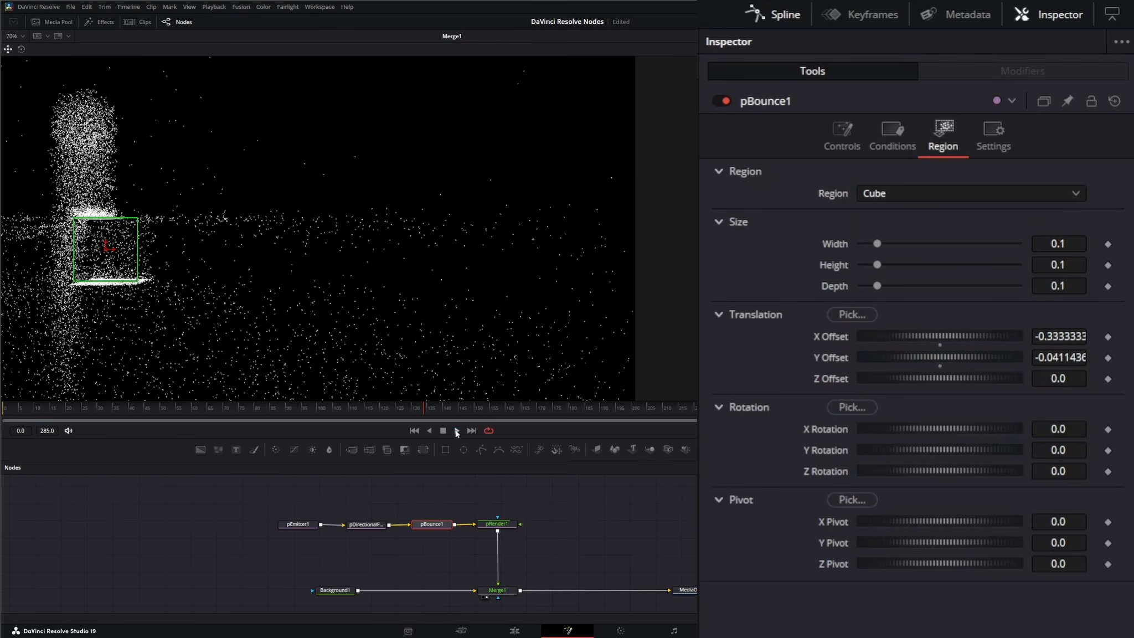
left_click(456, 431)
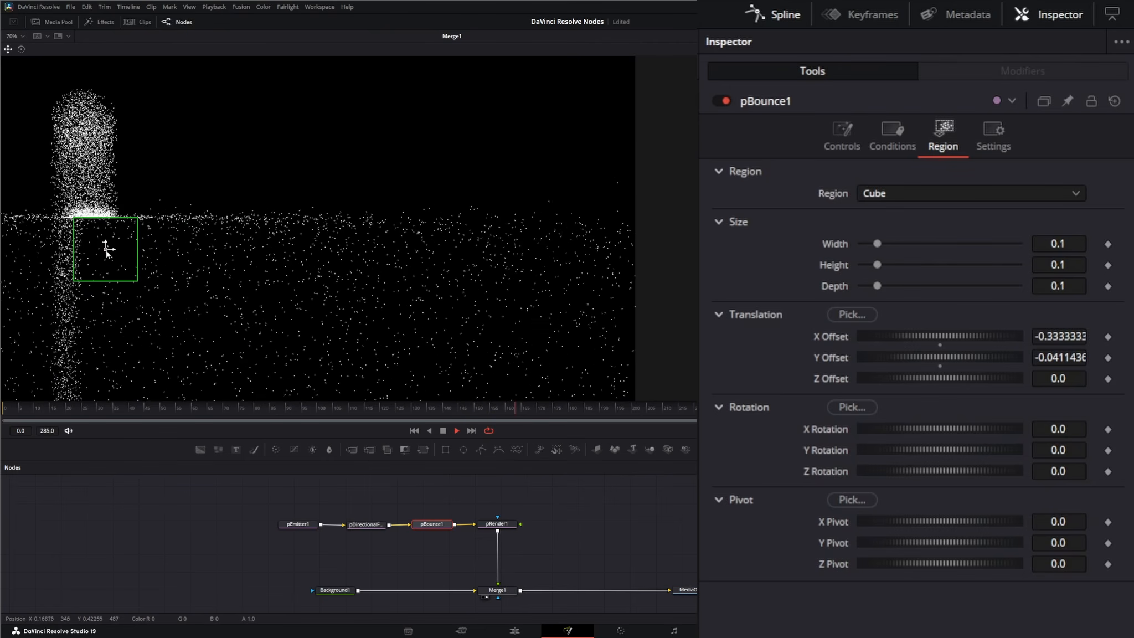
left_click_drag(107, 251, 96, 250)
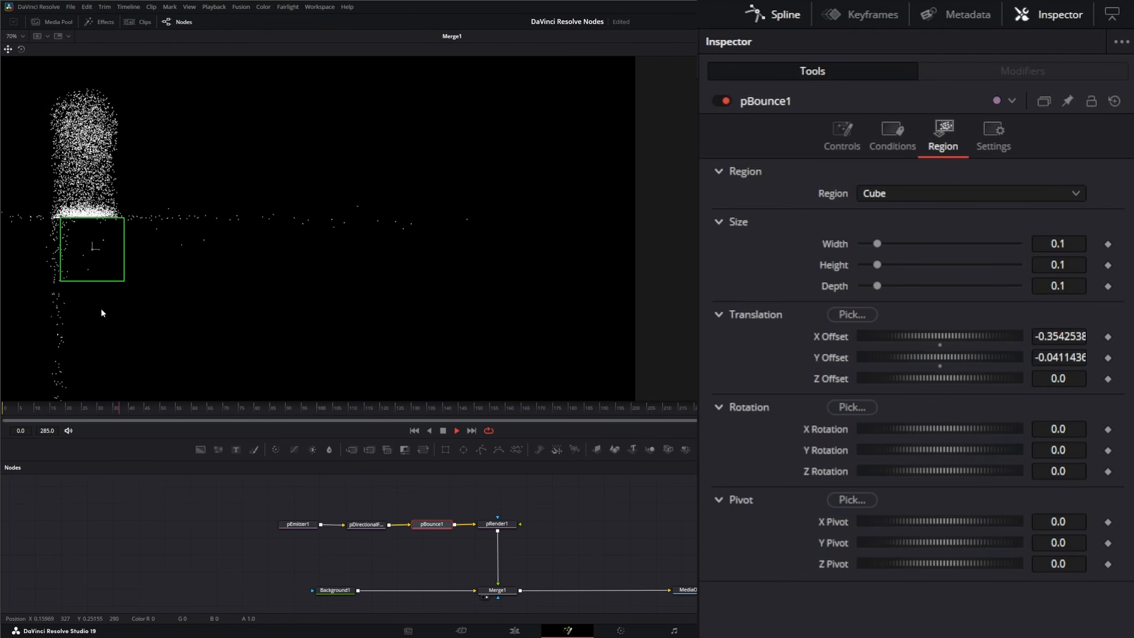
Try the Rectangle region at X Offset about -0.353, tilted to X Rotation -58.2 and Y Rotation 14.5
left_click(885, 193)
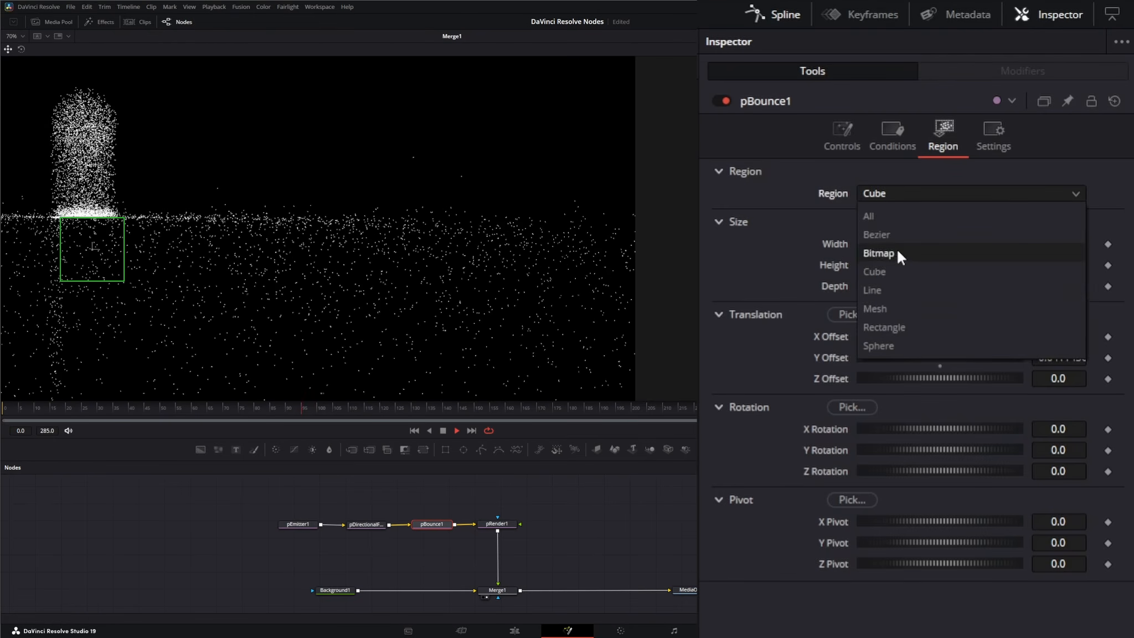
left_click(898, 326)
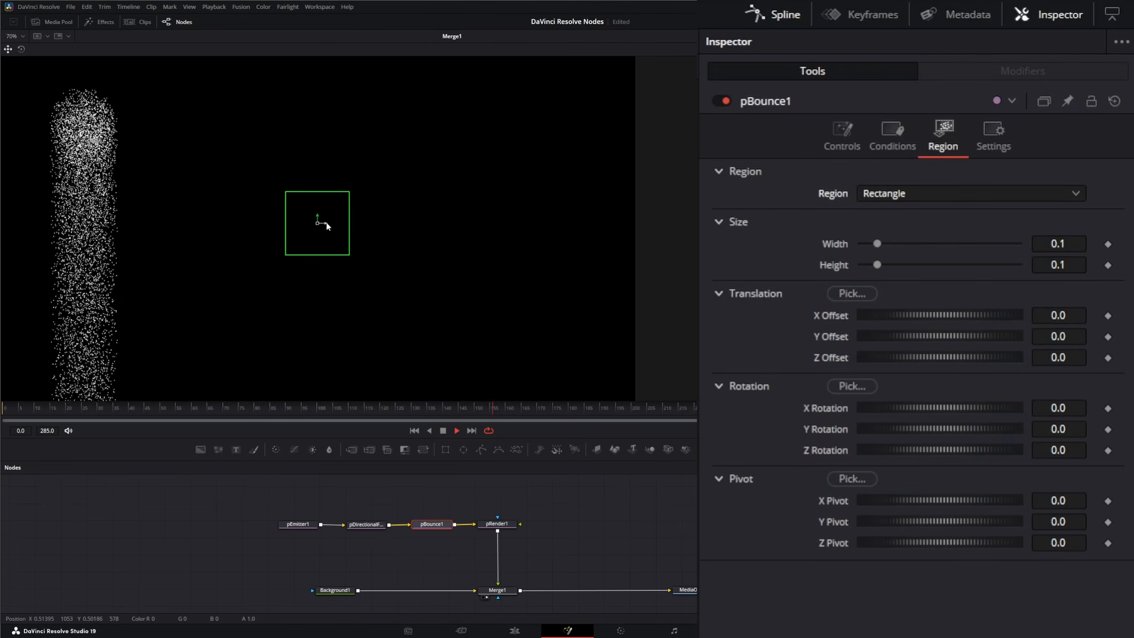
left_click_drag(325, 223, 101, 223)
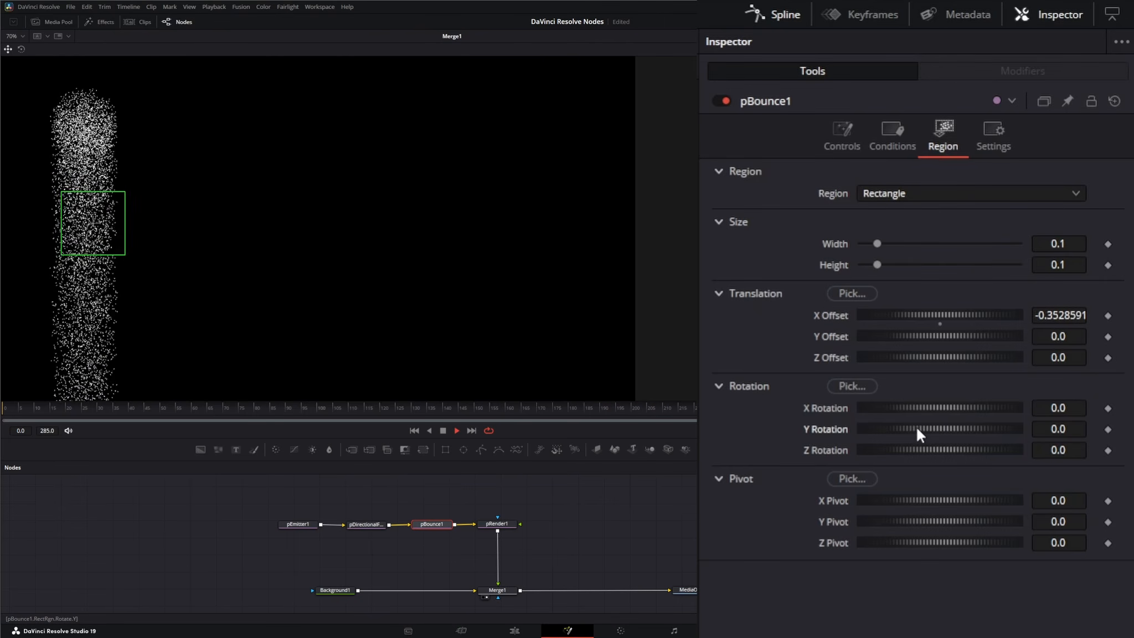
mouse_move(916, 425)
left_mouse_down()
mouse_move(922, 407)
mouse_move(903, 411)
left_mouse_up()
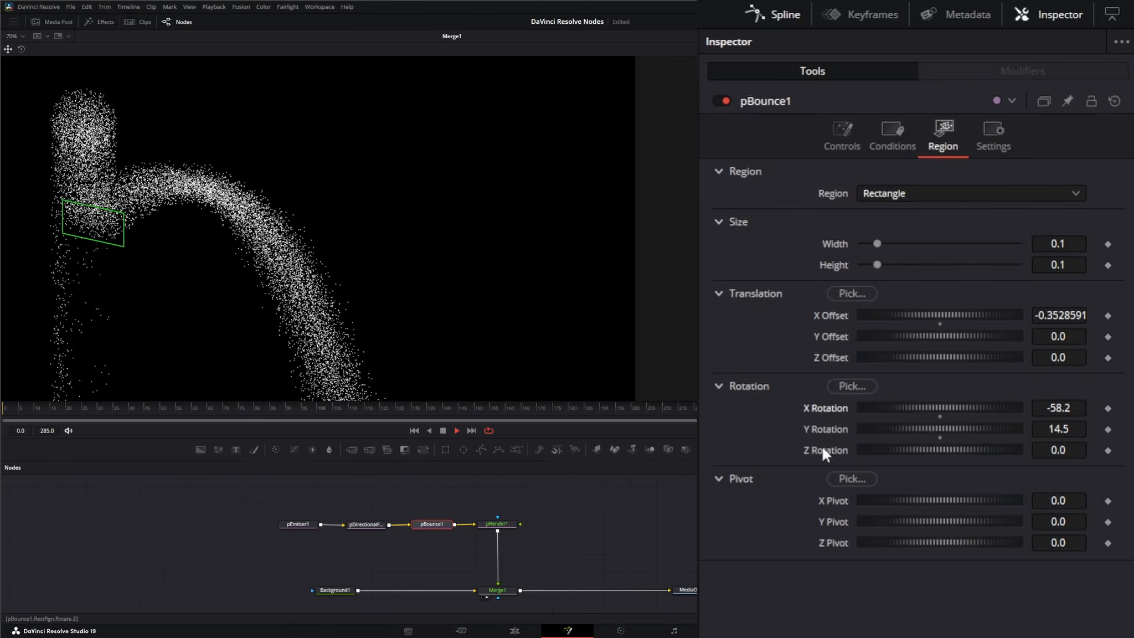
Set pBounce1's region to Sphere at X Offset about -0.34 and Y Offset about -0.098, and reduce Elasticity to 0.305
left_click(885, 194)
left_click(895, 344)
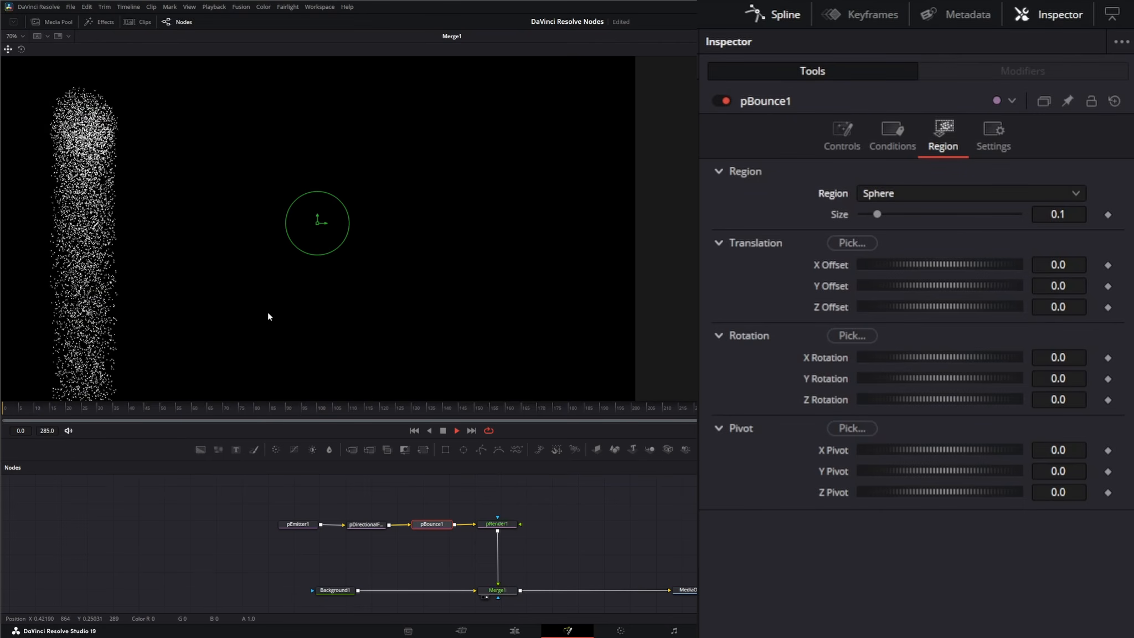
left_click_drag(318, 222, 101, 286)
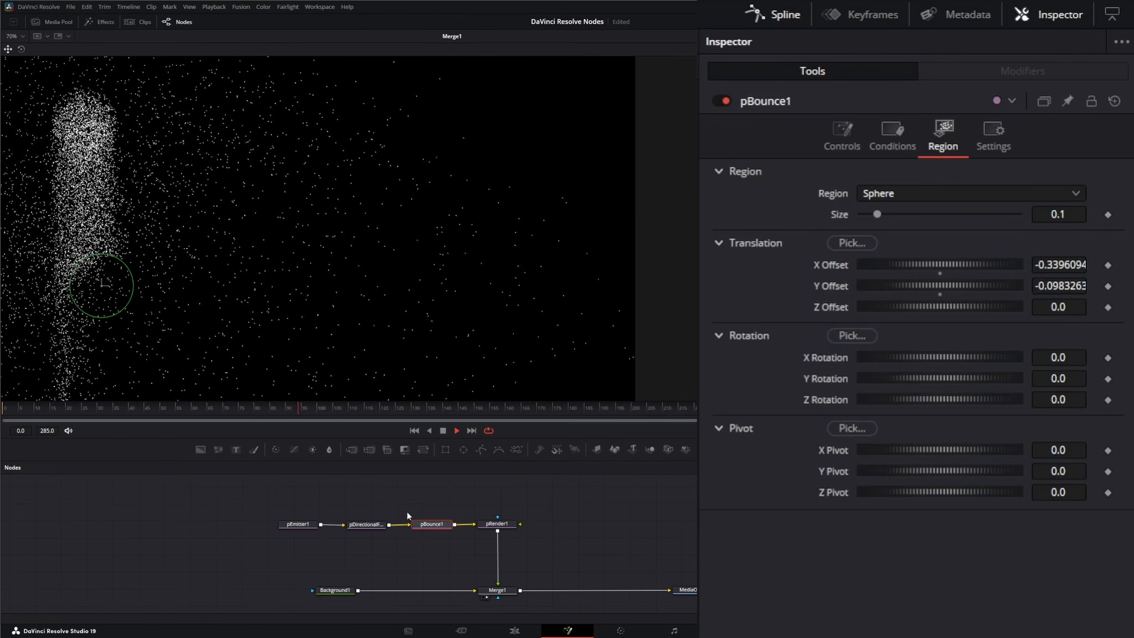
left_click(846, 130)
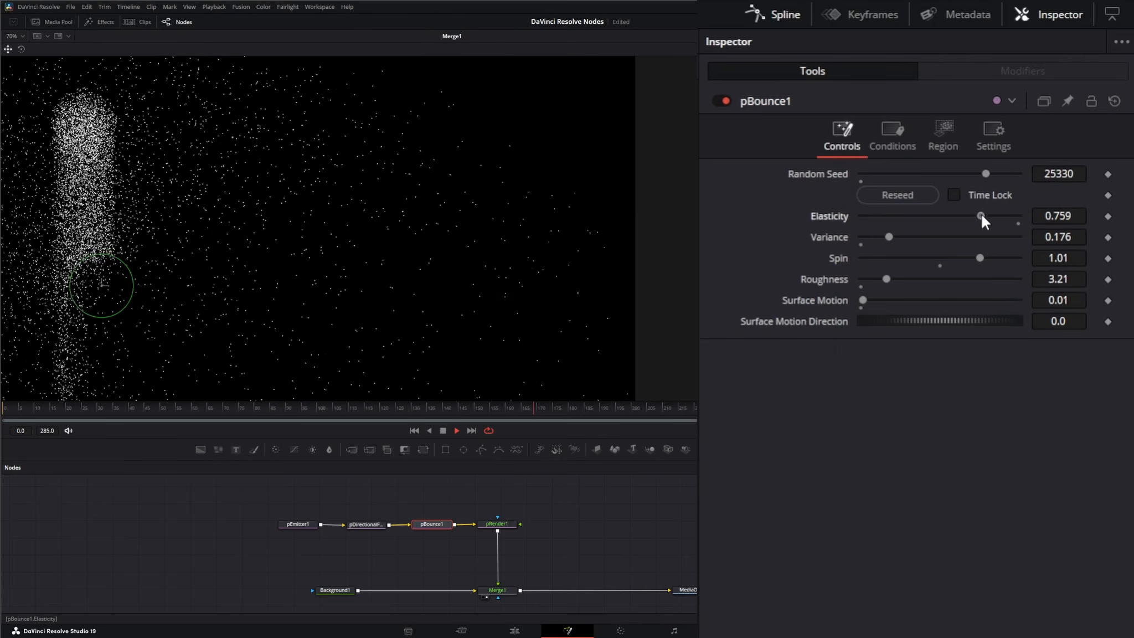
left_click_drag(981, 215, 909, 221)
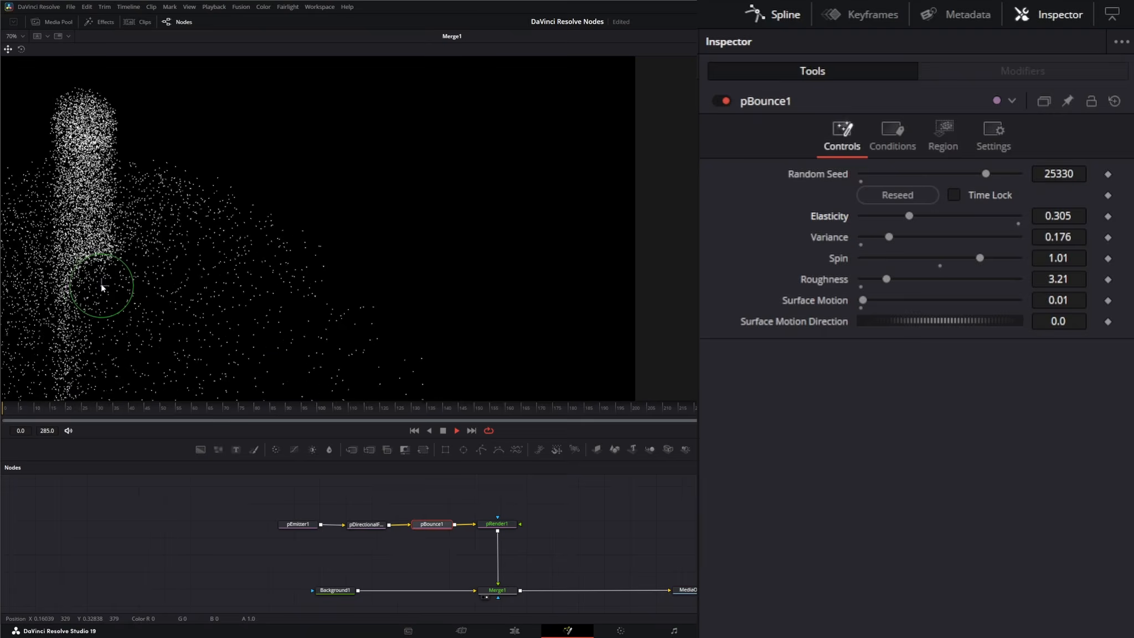
Try the sphere region at several heights, settle at X Offset about -0.357 and Y Offset about -0.037, and replay the animation
left_click_drag(101, 285, 95, 286)
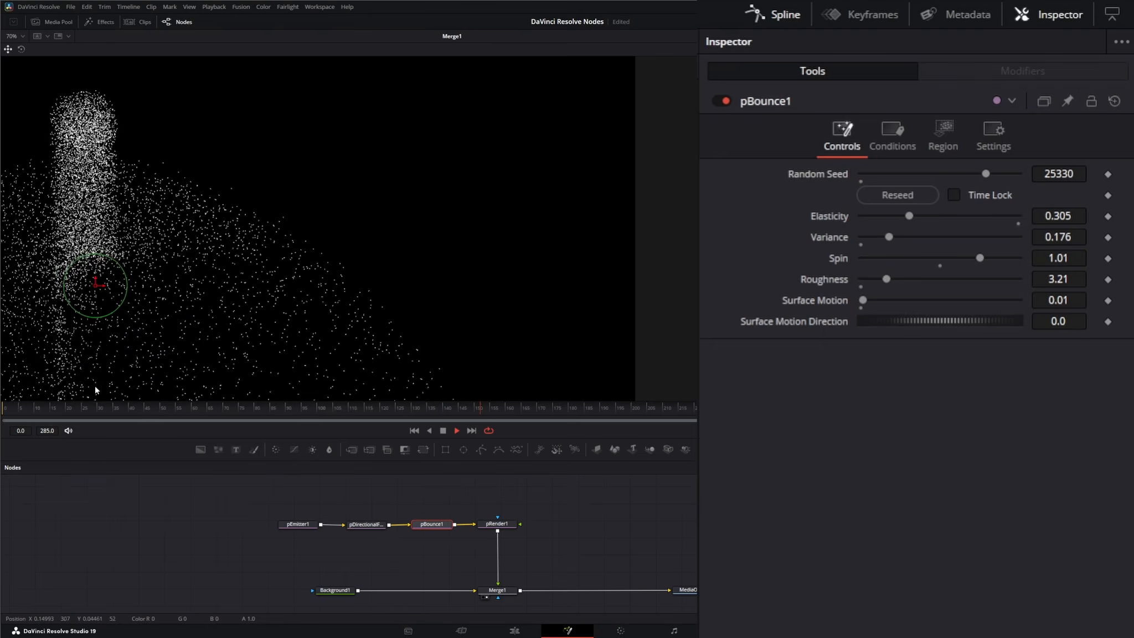
left_click_drag(95, 285, 94, 213)
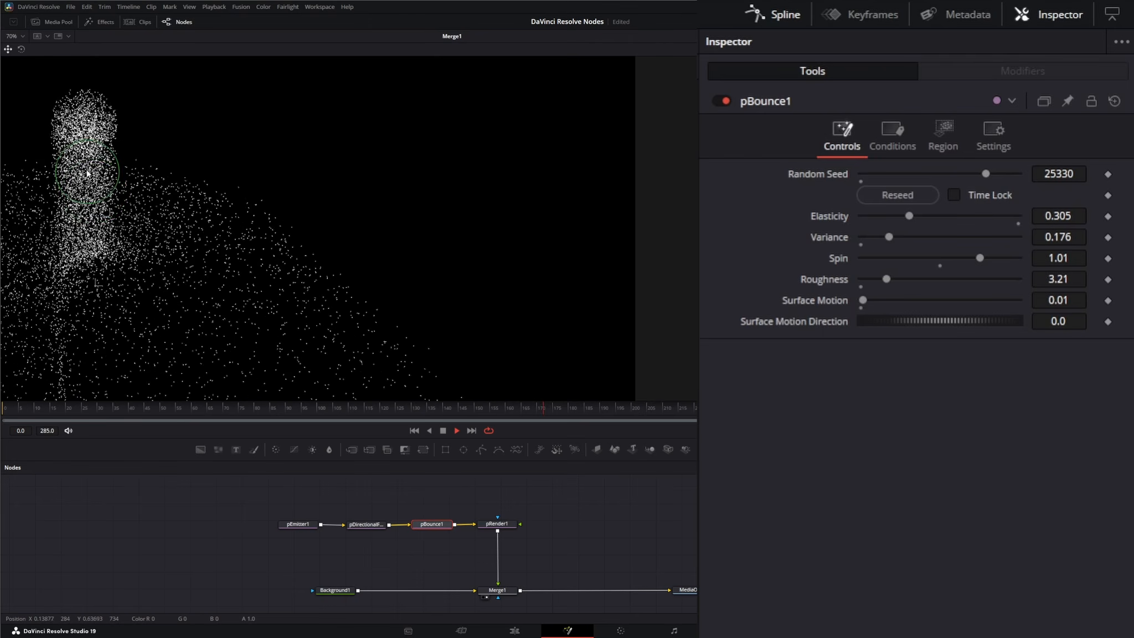
left_click_drag(87, 173, 87, 160)
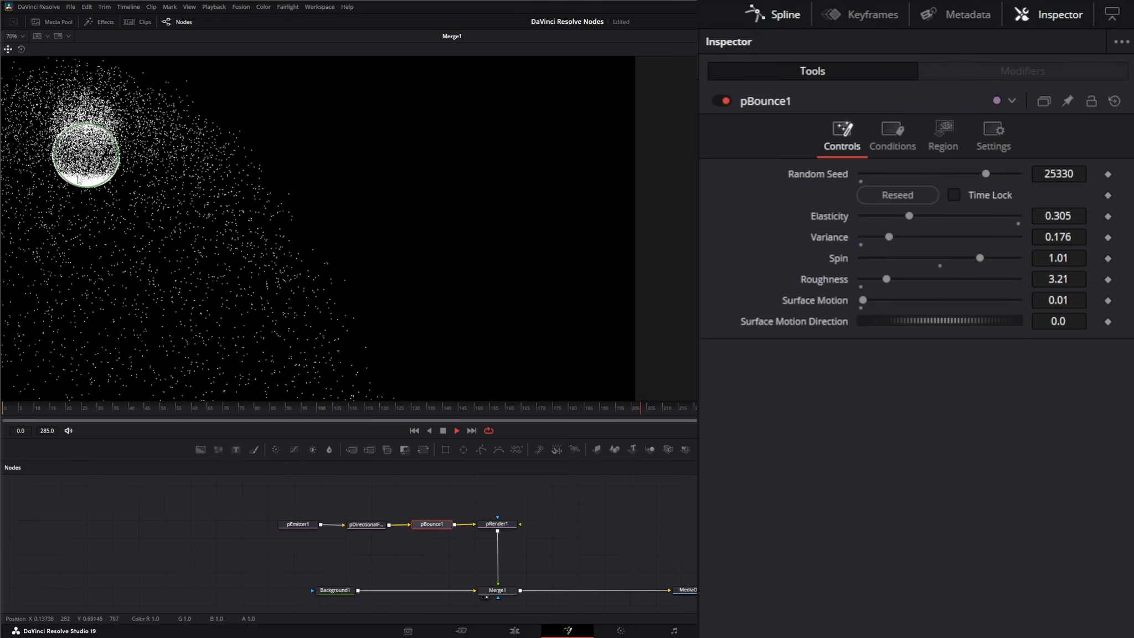
left_click_drag(86, 156, 87, 191)
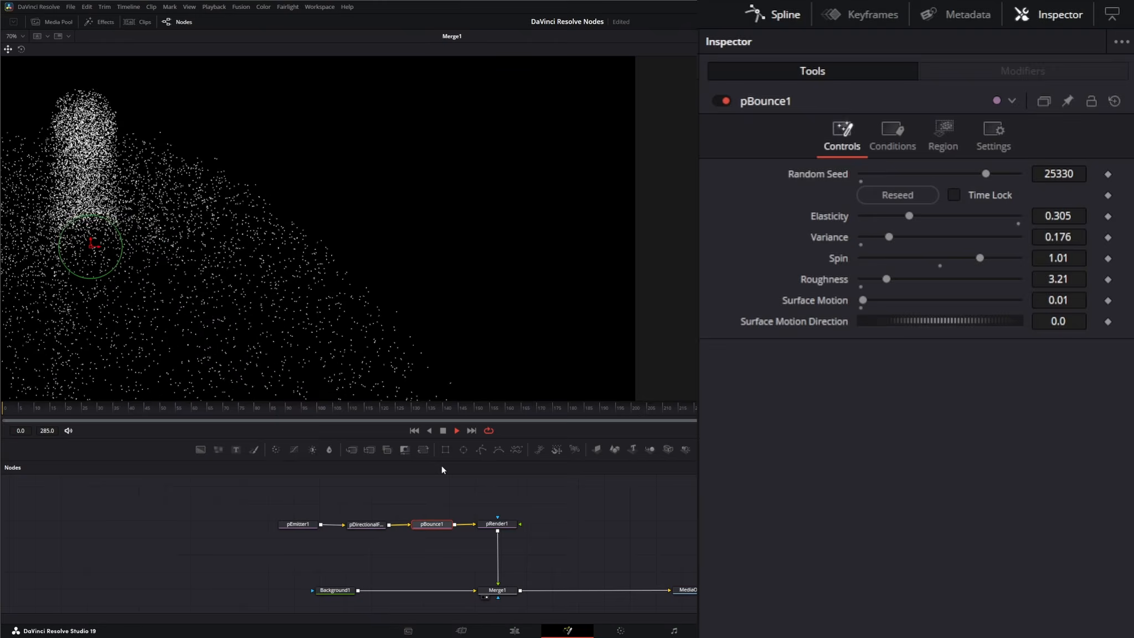
left_click(445, 432)
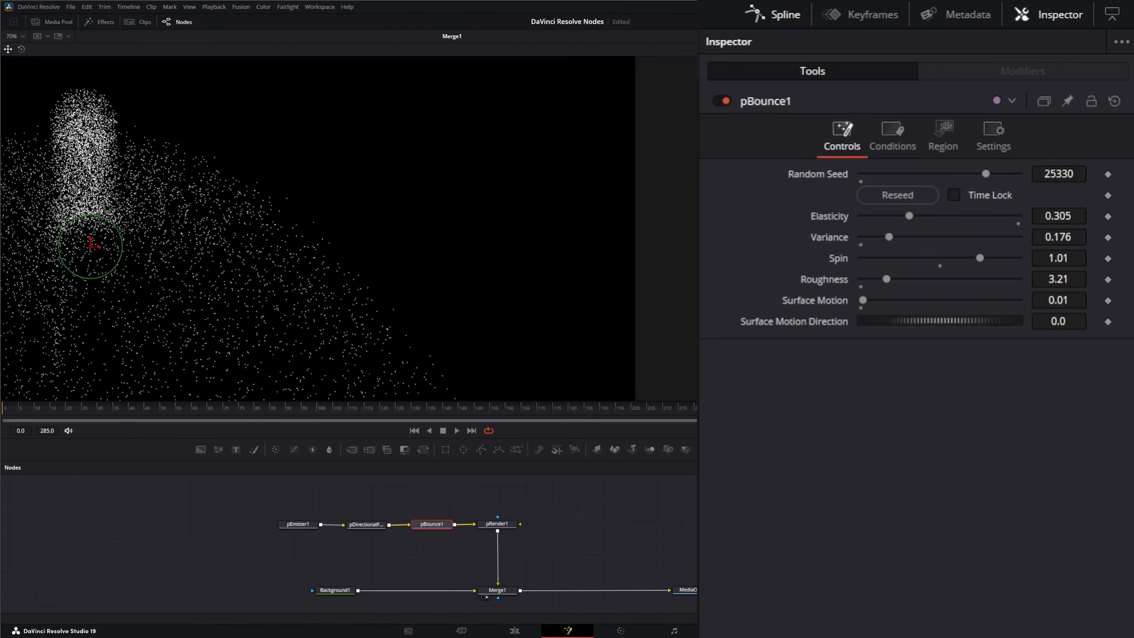
left_click(944, 128)
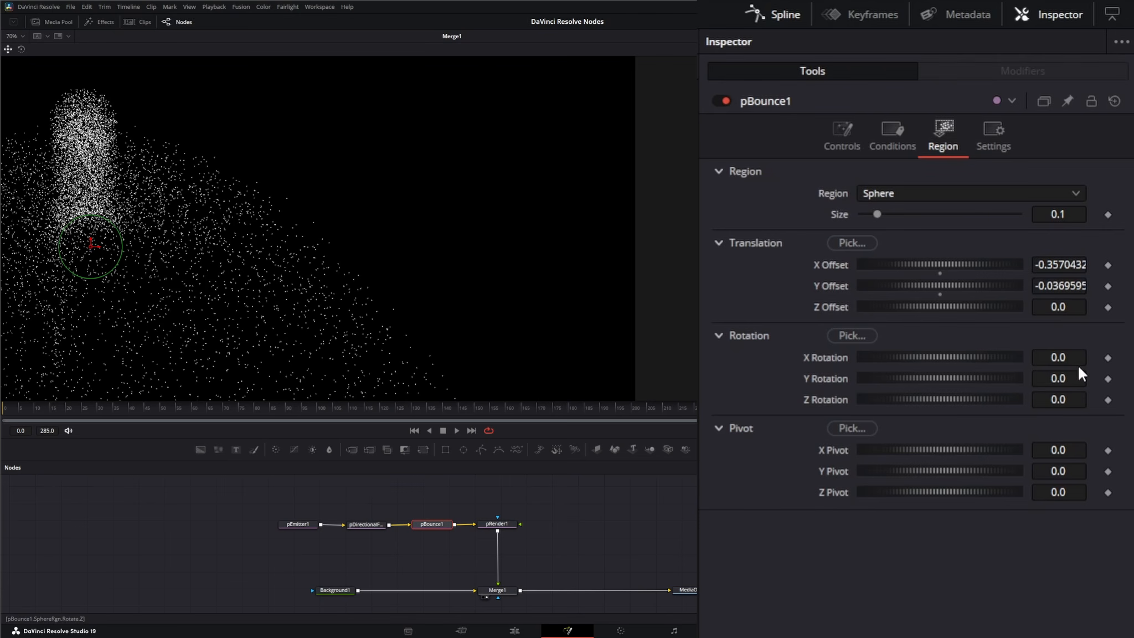
left_click(456, 431)
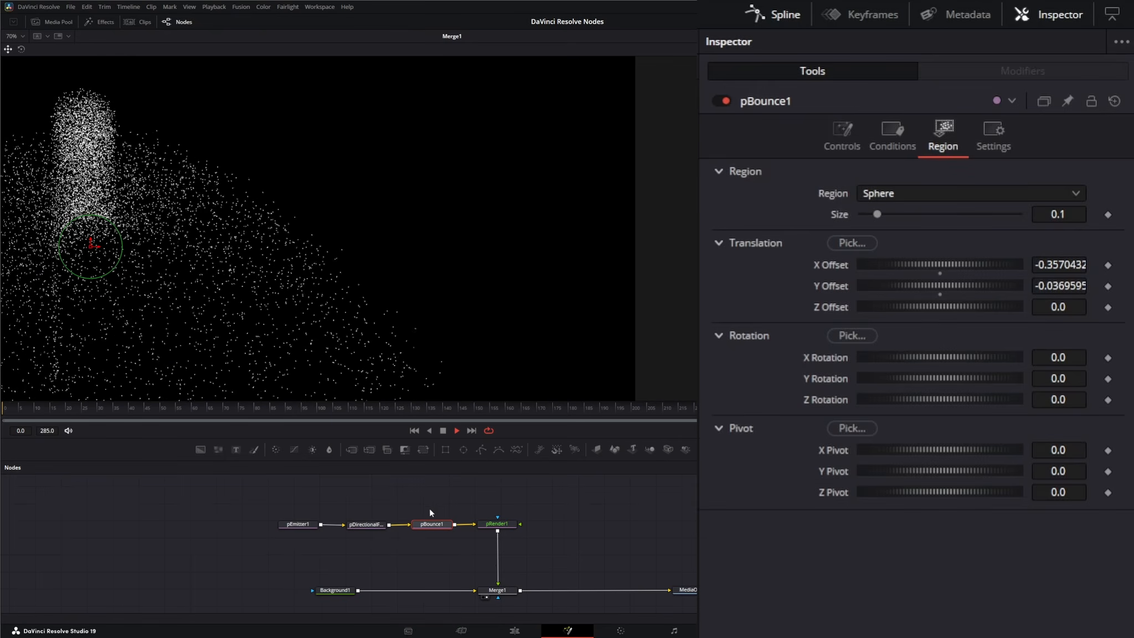